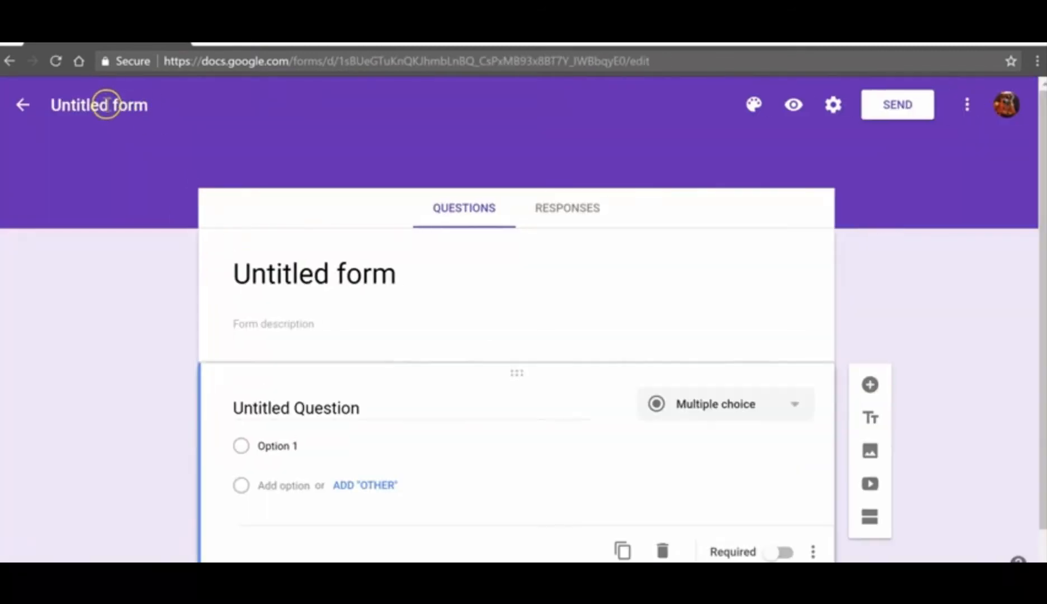
- Title the form "Sample Quiz #9" and apply the same name to the untitled form file
left_click(253, 286)
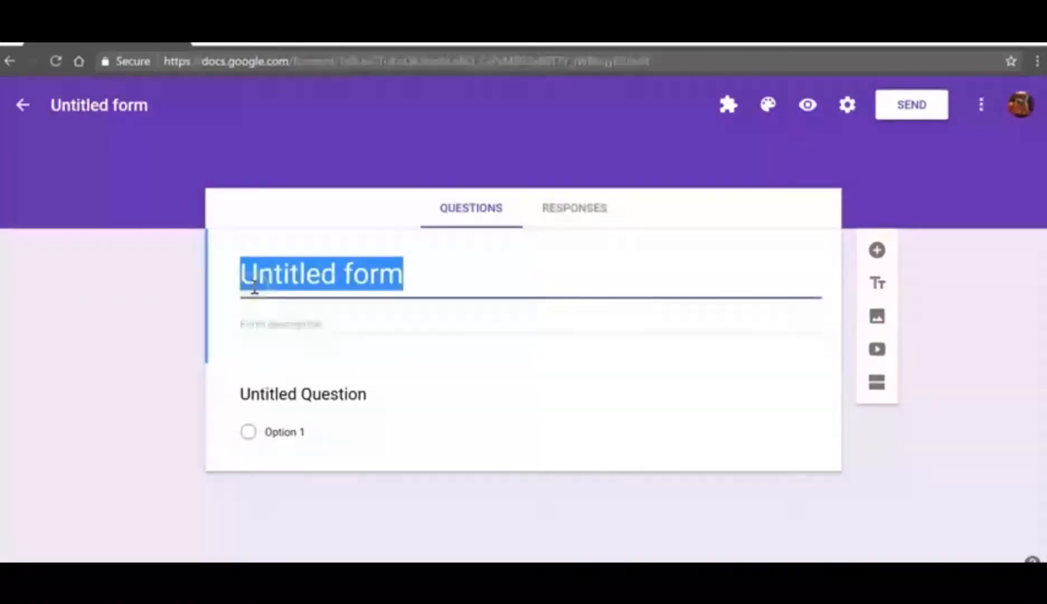
type("Sample Quiz ")
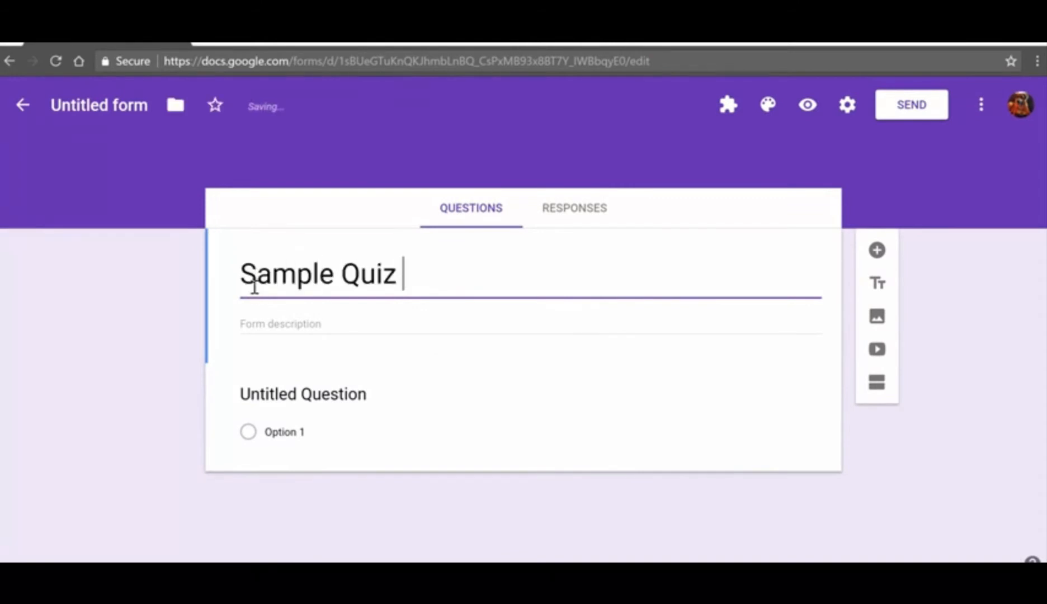
type("#9")
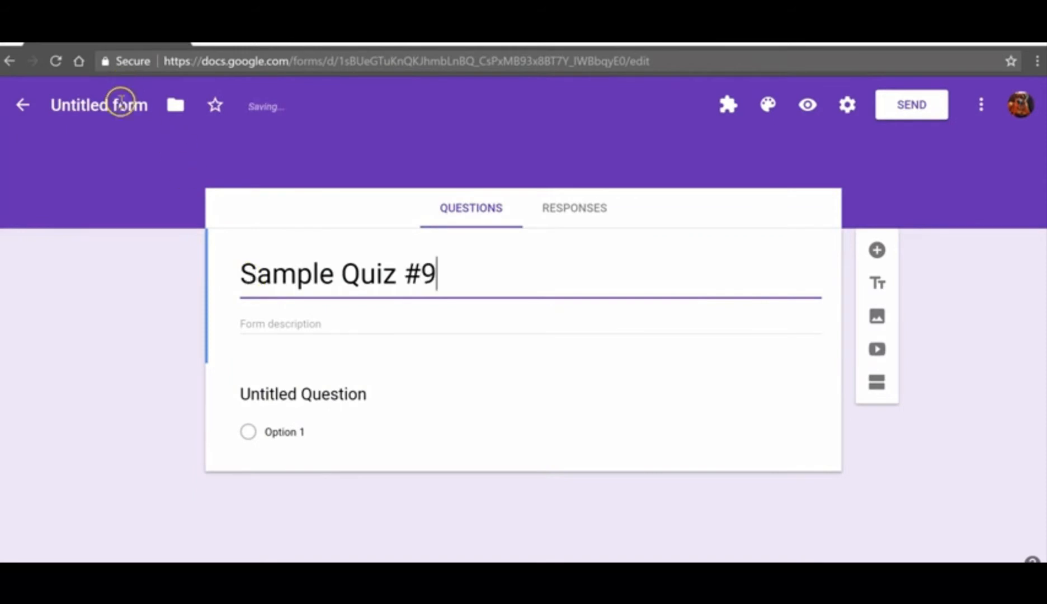
left_click(122, 103)
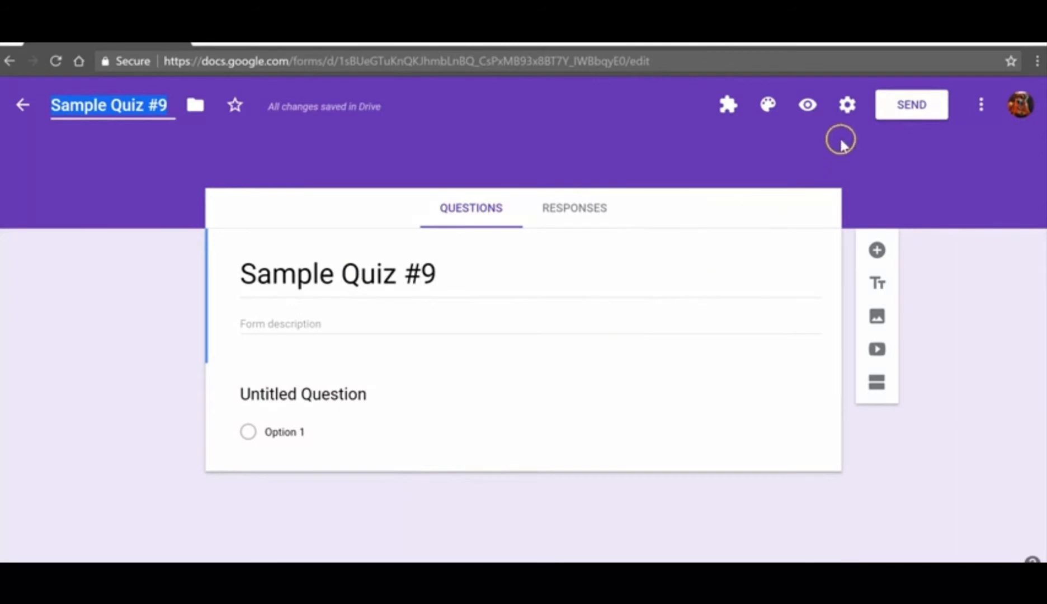
- In the form's general settings, turn on collecting email addresses and limit respondents to 1 response
left_click(847, 105)
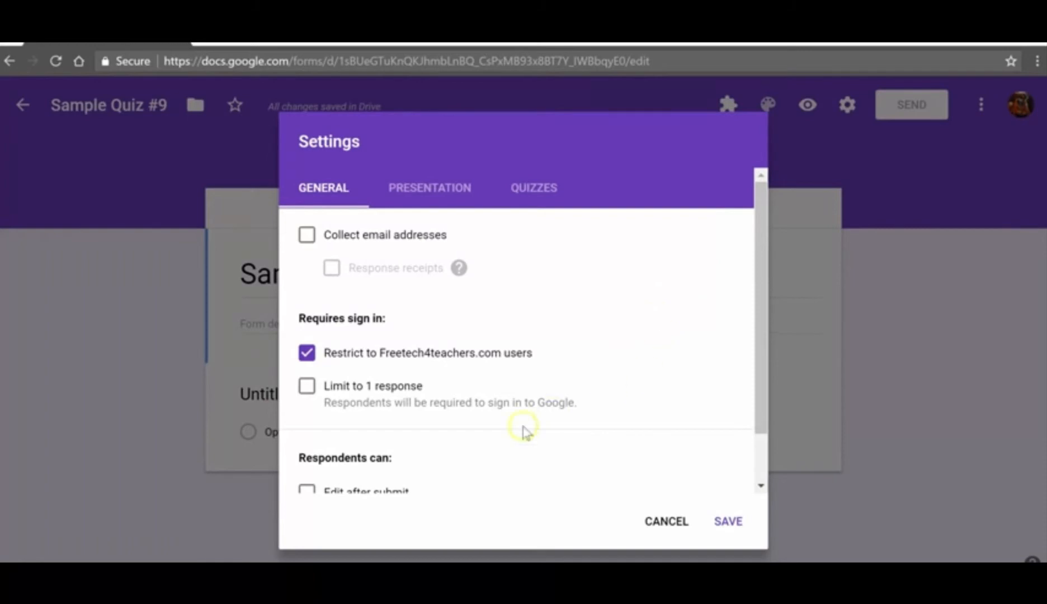
left_click(307, 235)
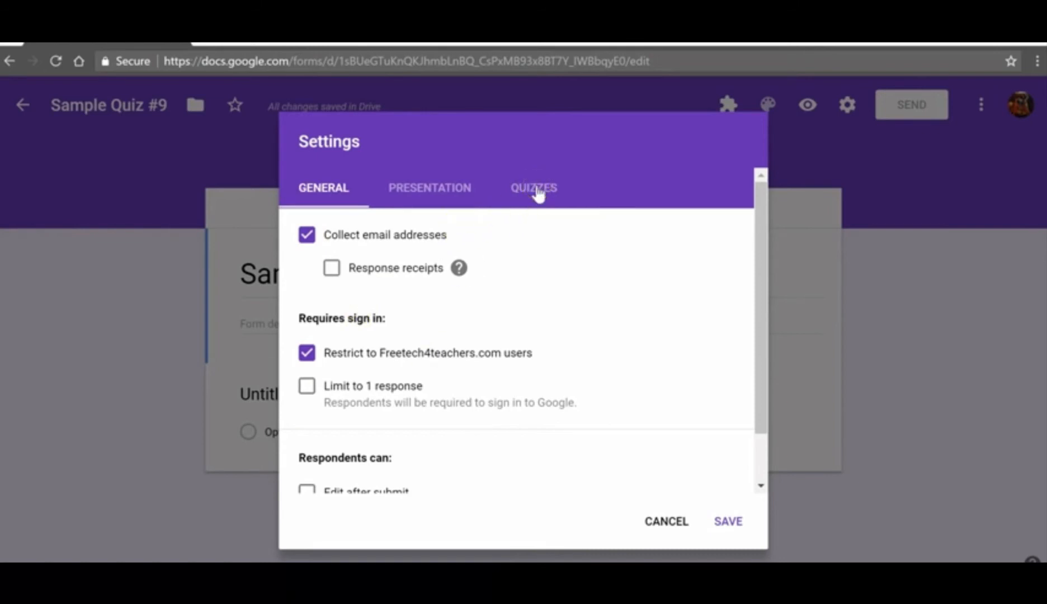
left_click(307, 386)
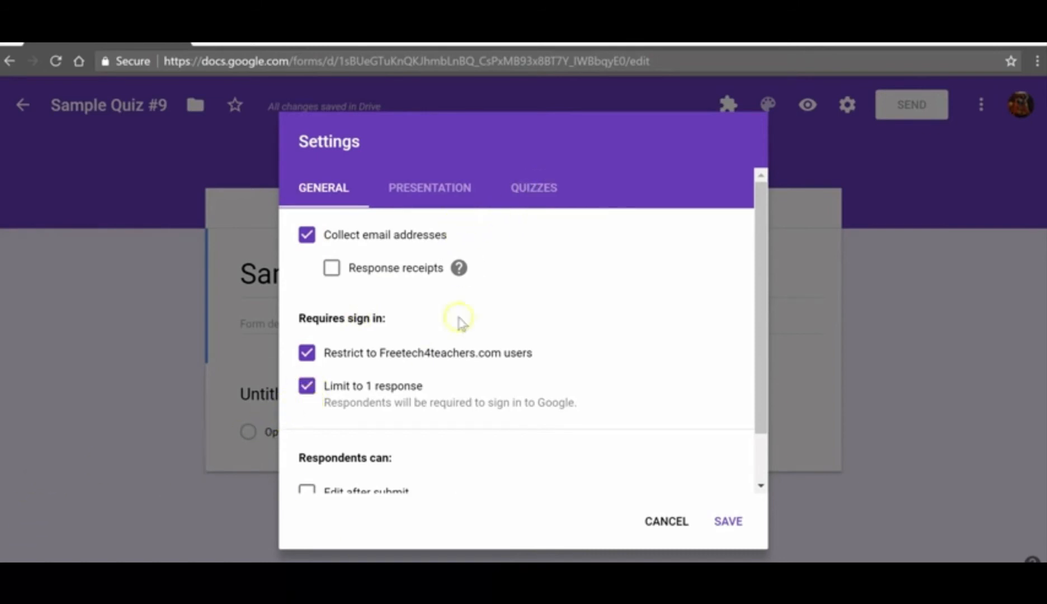
- Make the form a quiz in the settings, keeping the default quiz options, and save the settings
left_click(539, 193)
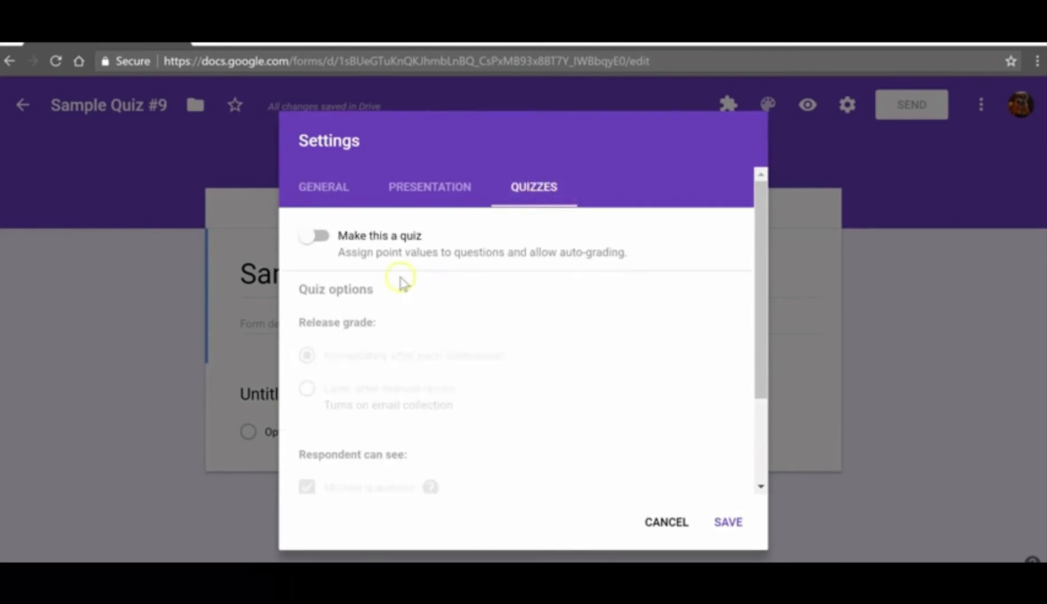
left_click(322, 238)
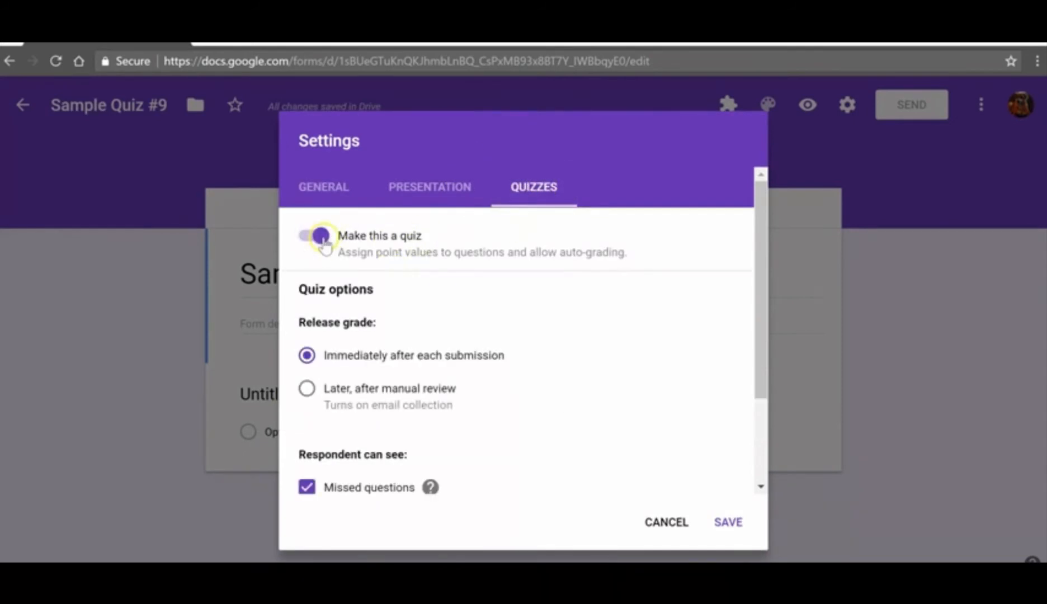
scroll(583, 367, "down", 3)
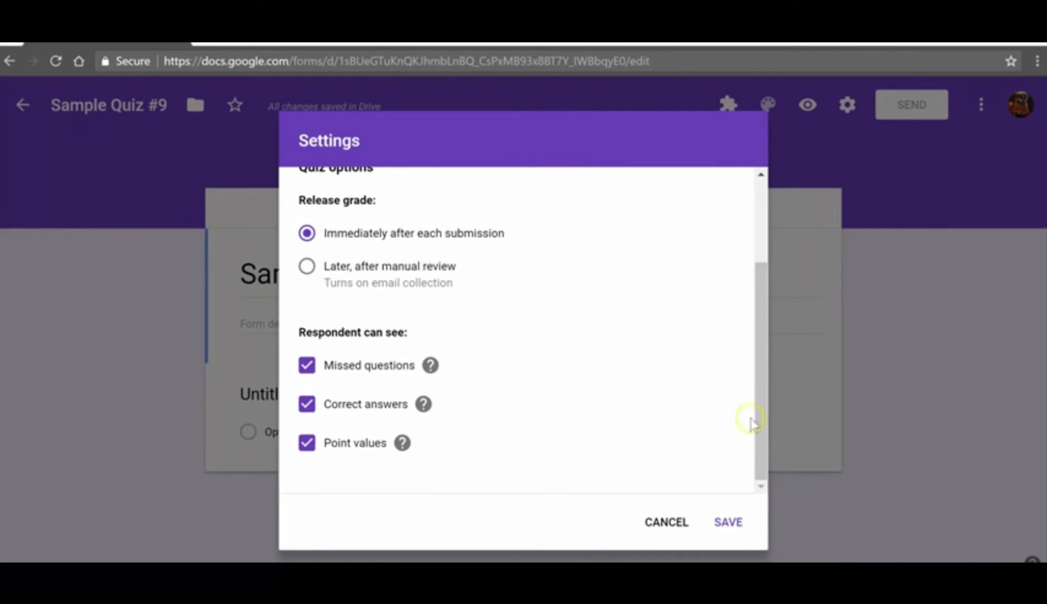
left_click(727, 529)
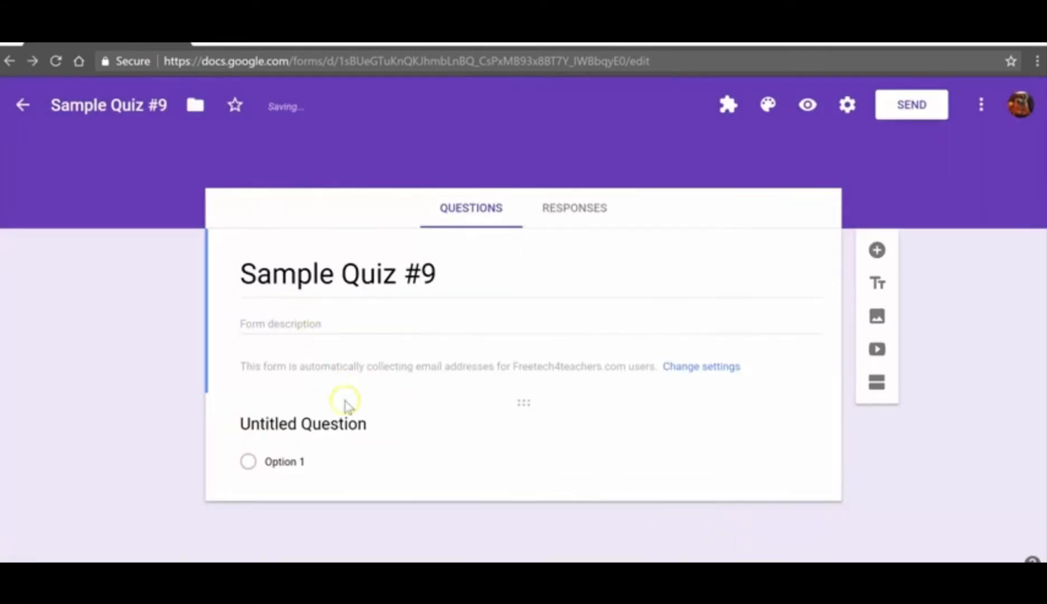
- Set the first question's text to "Who was the first president of the United States?"
left_click(358, 428)
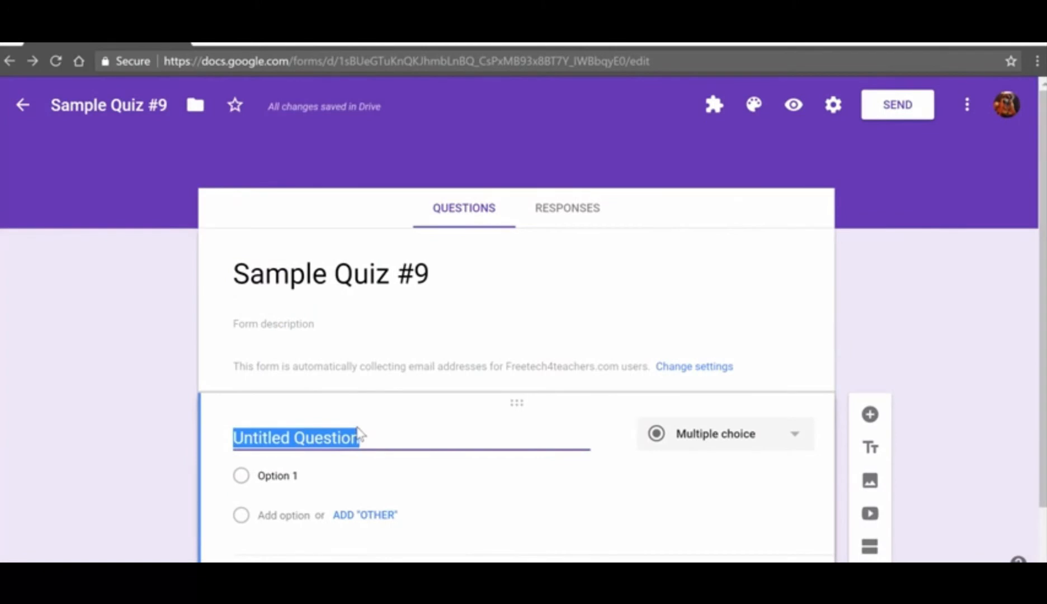
scroll(382, 432, "down", 2)
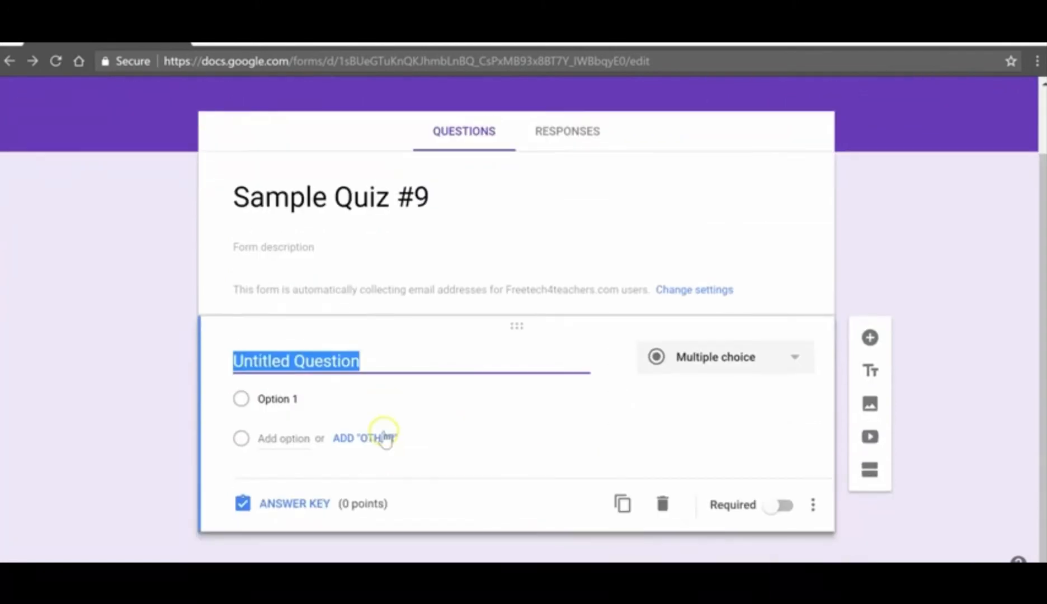
type("W")
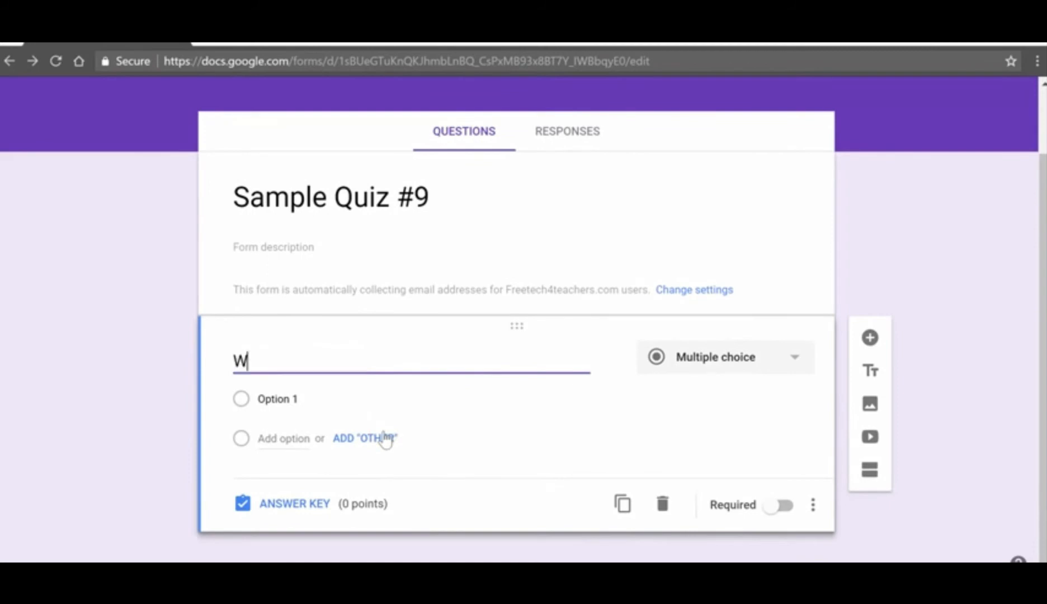
type("ho was the fir")
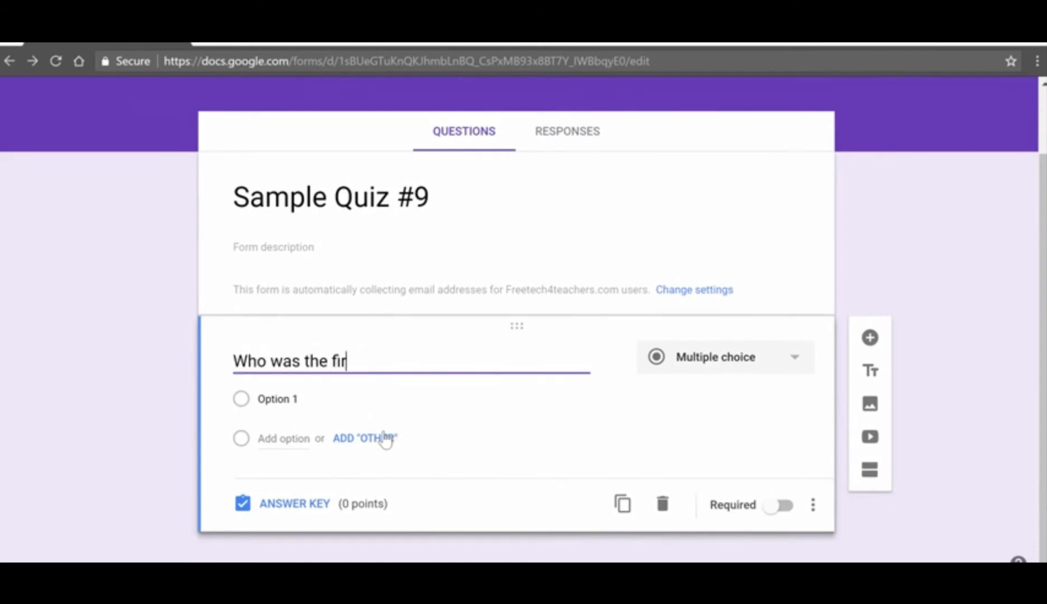
type("st president of the U")
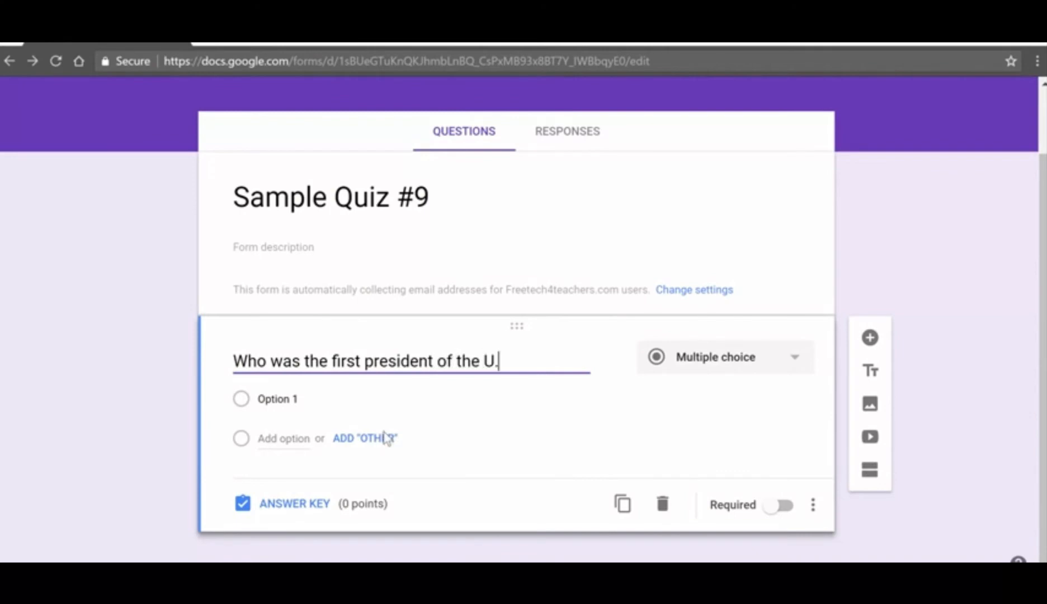
type("nited States?")
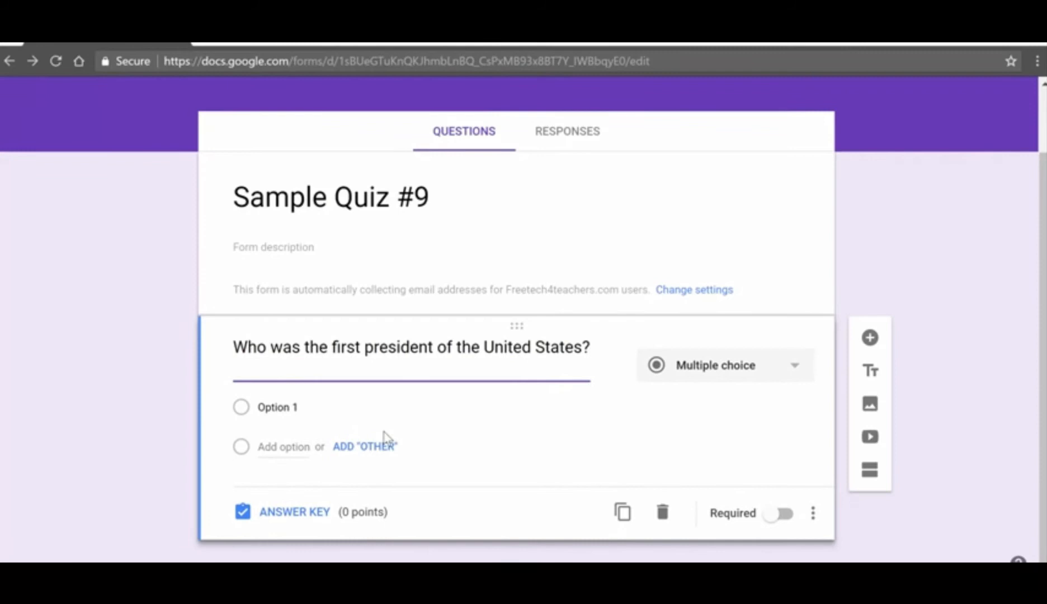
- Enter Jefferson, Lincoln and Washington as the answer options of the first president question
left_click(282, 409)
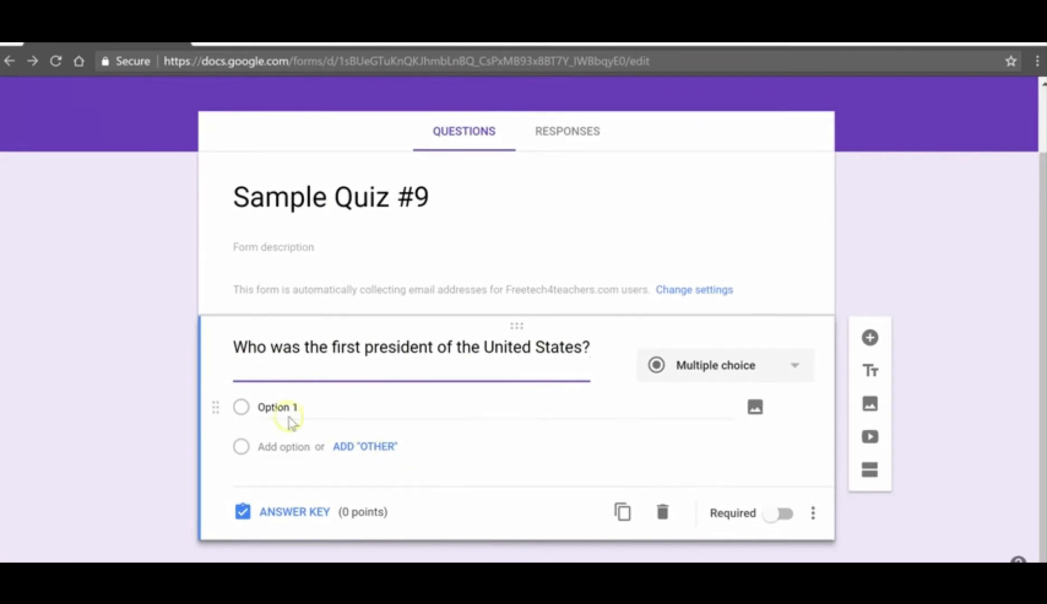
type("Jef")
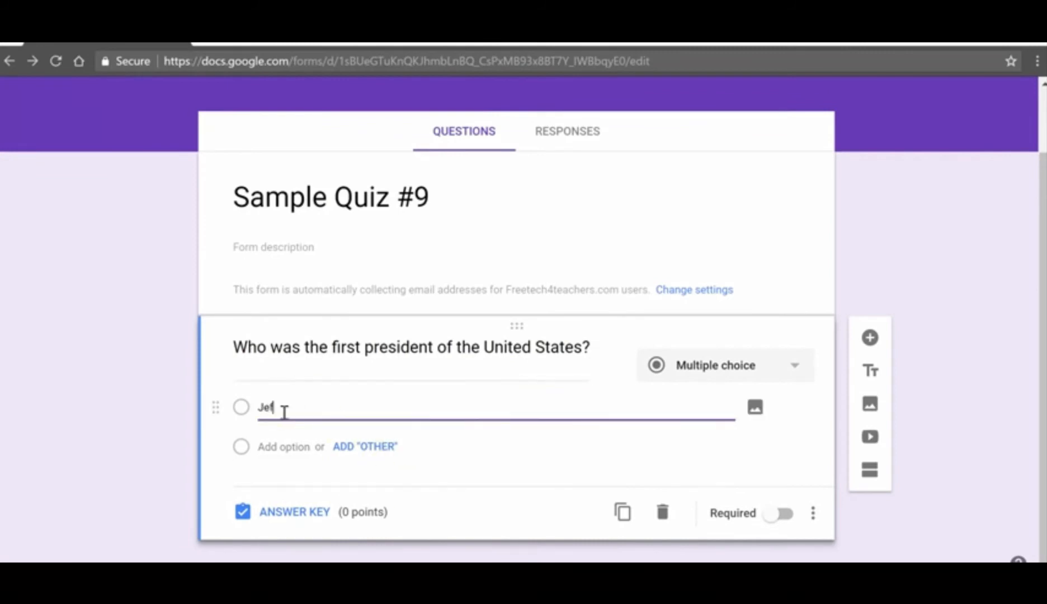
type("ferson")
key("Tab")
key("Tab")
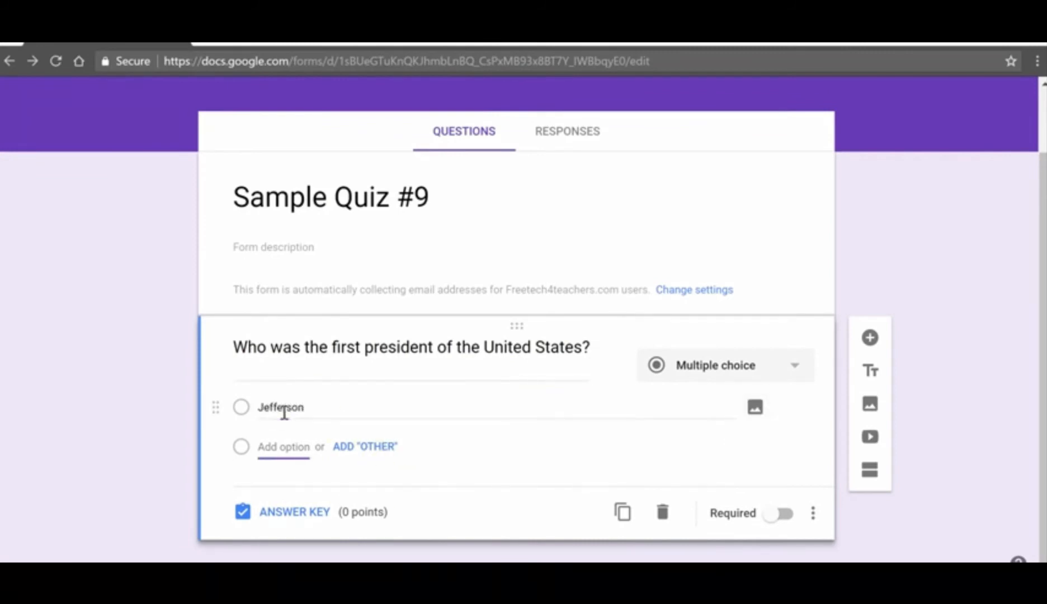
type("Lincoln")
key("Tab")
key("Tab")
key("Tab")
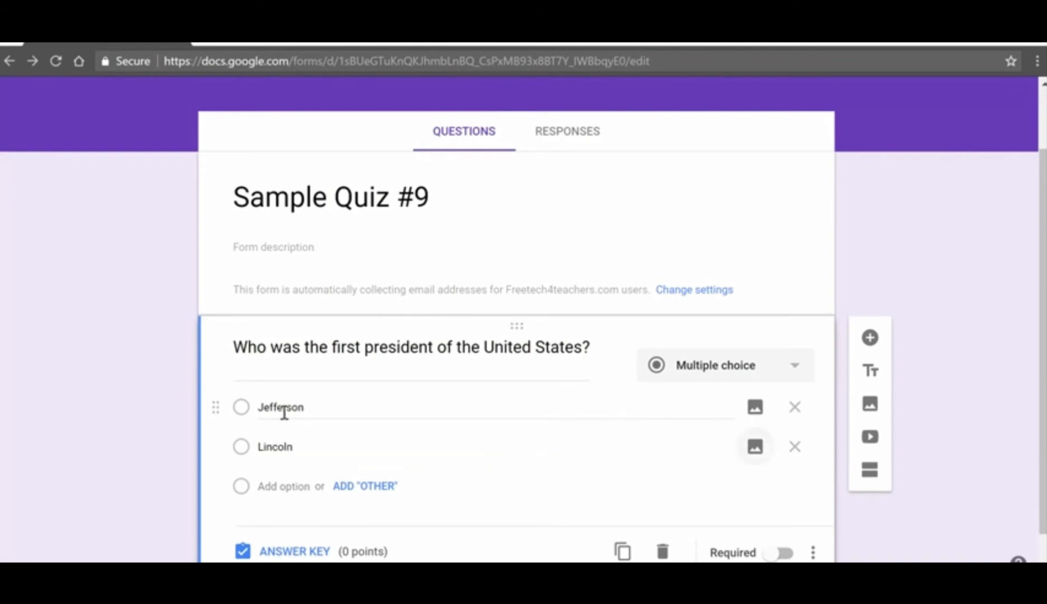
type("W")
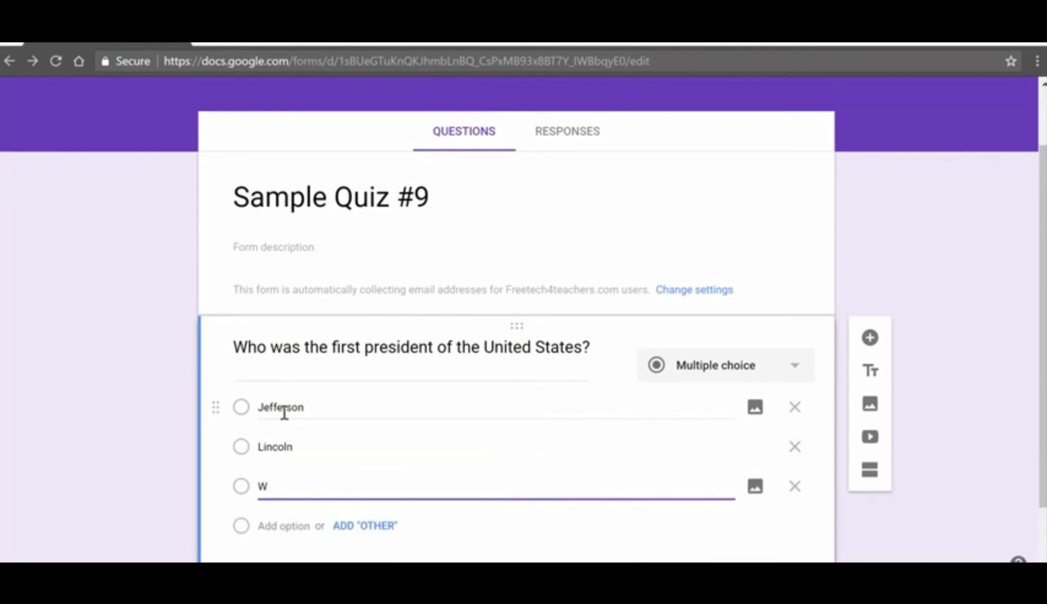
type("Eashington")
- In the first question's answer key, mark Washington as correct and make the question worth 5 points
scroll(284, 413, "down", 2)
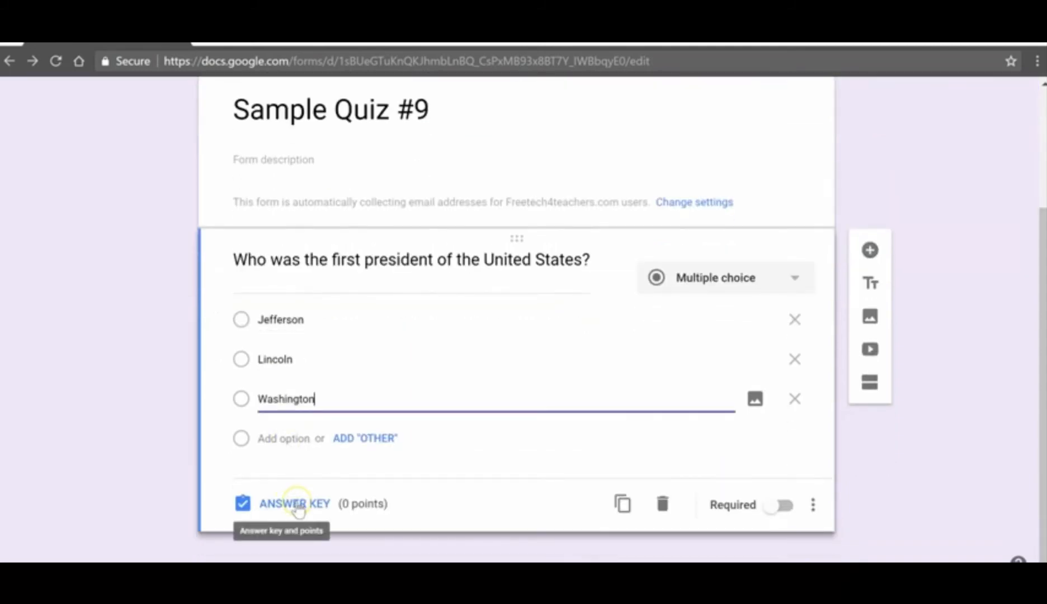
left_click(297, 505)
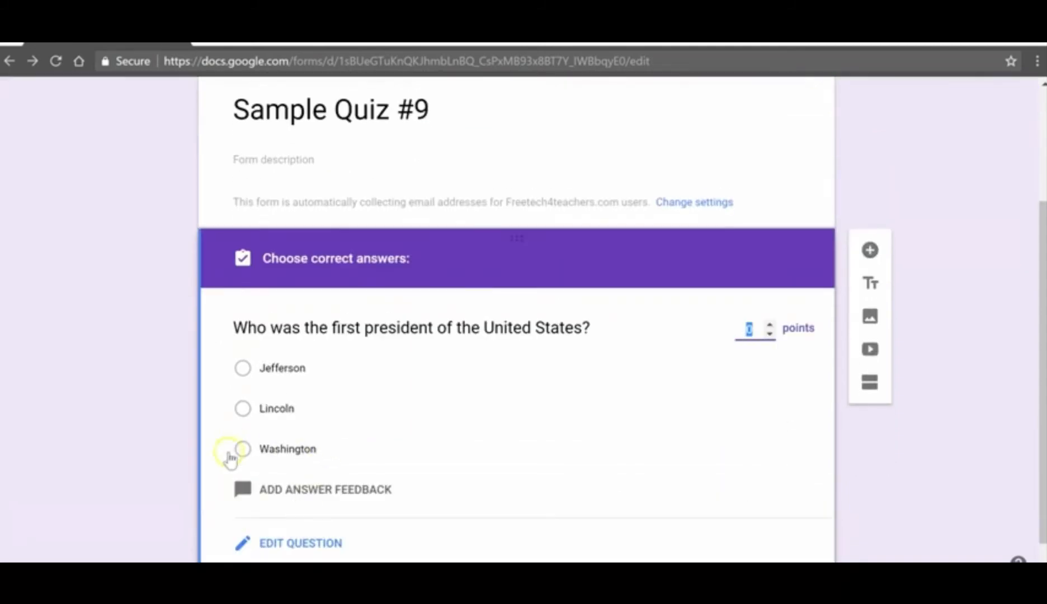
left_click(242, 450)
scroll(559, 430, "down", 1)
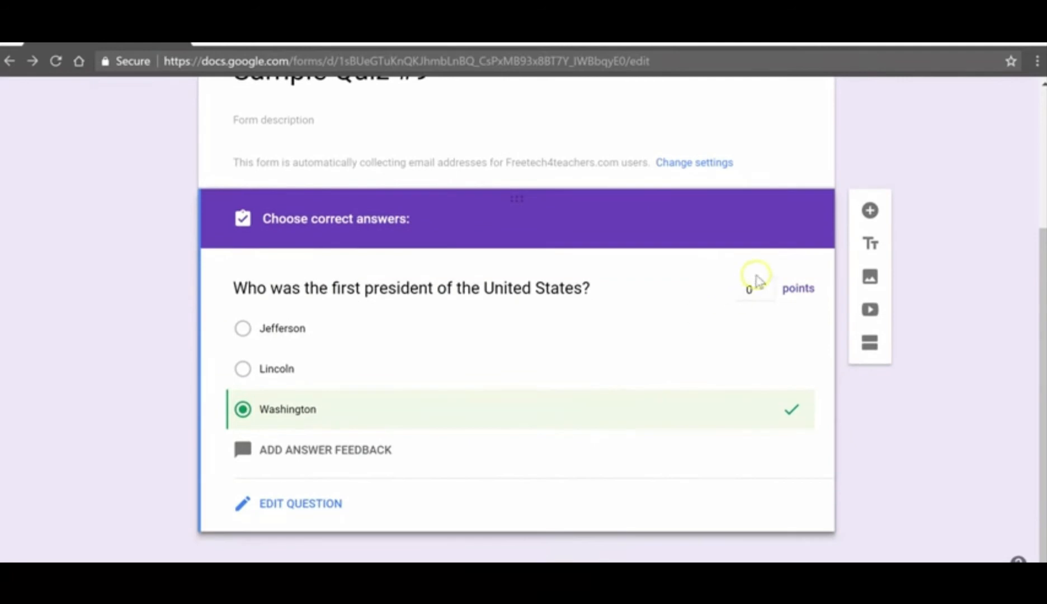
left_click(769, 286)
left_click(769, 286)
left_click(770, 286)
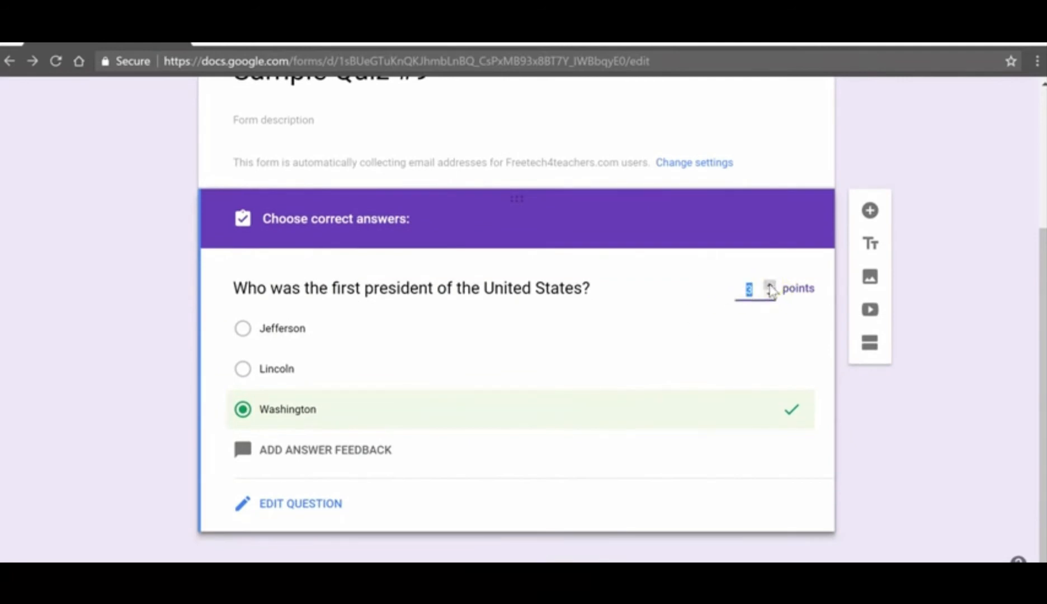
left_click(770, 287)
- Add a second question below the president question and set its type to Short answer
left_click(870, 213)
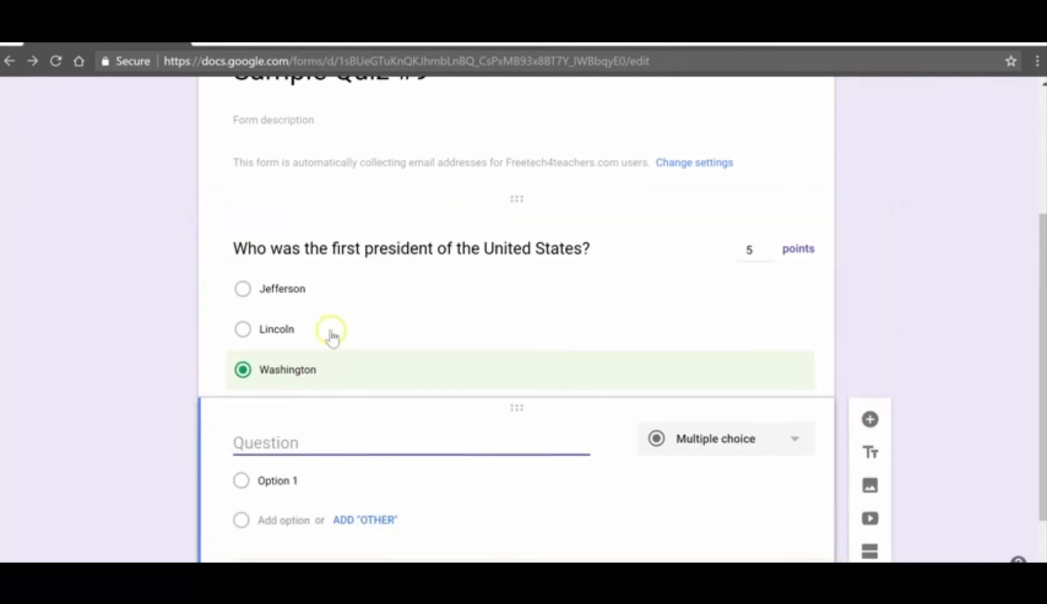
left_click(692, 344)
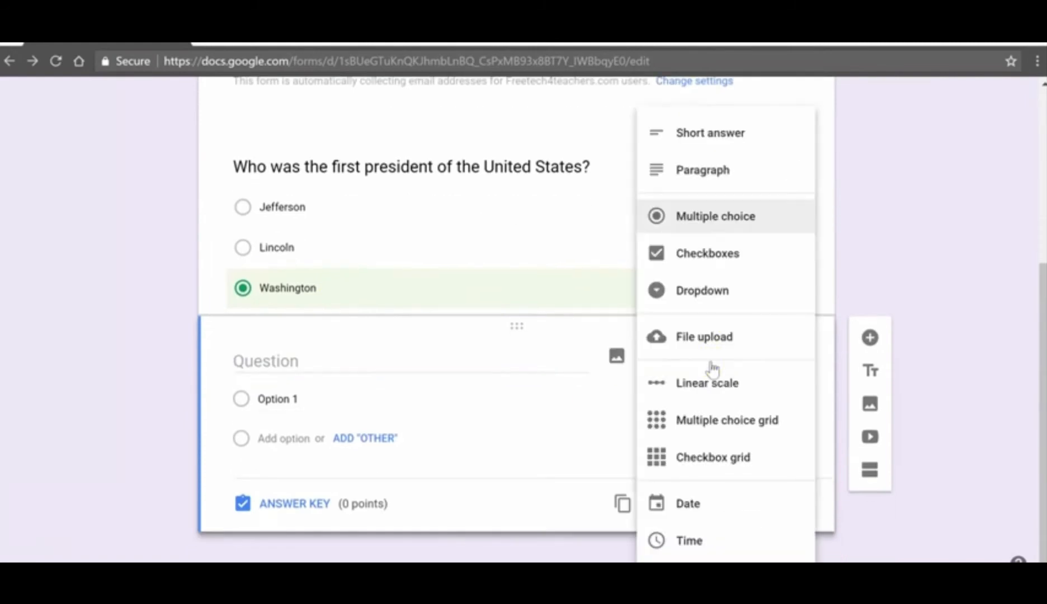
left_click(715, 135)
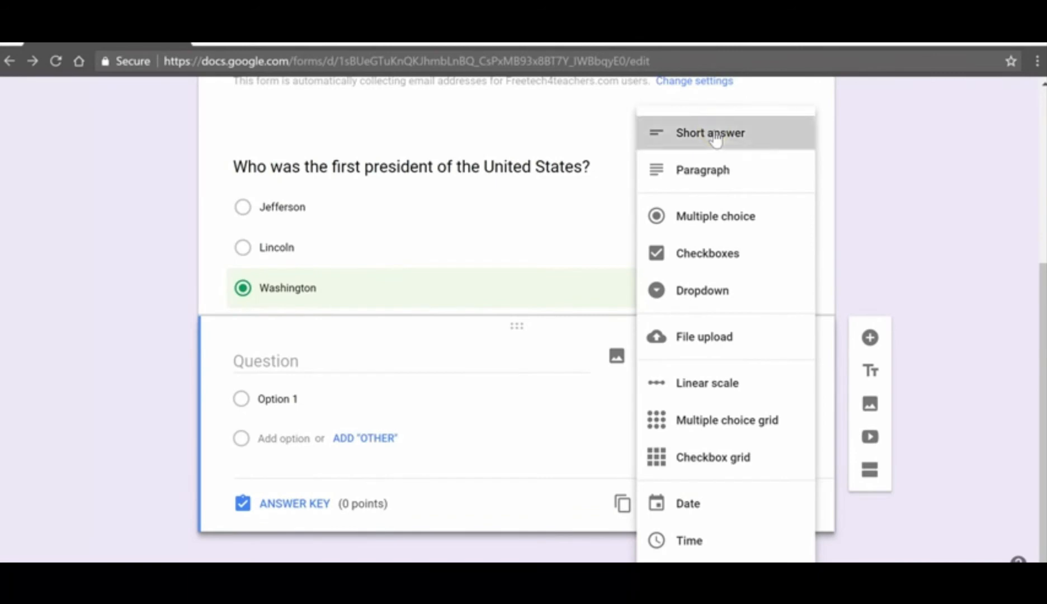
- Set the short answer question's text to "What is the tallest mountain in the world?"
left_click(302, 395)
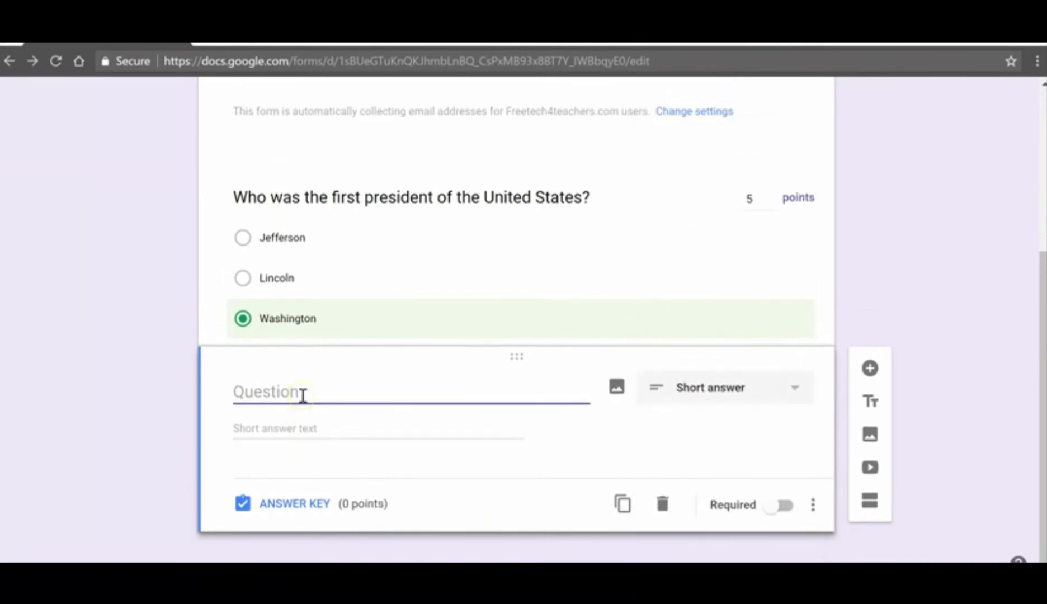
type("What is the ta")
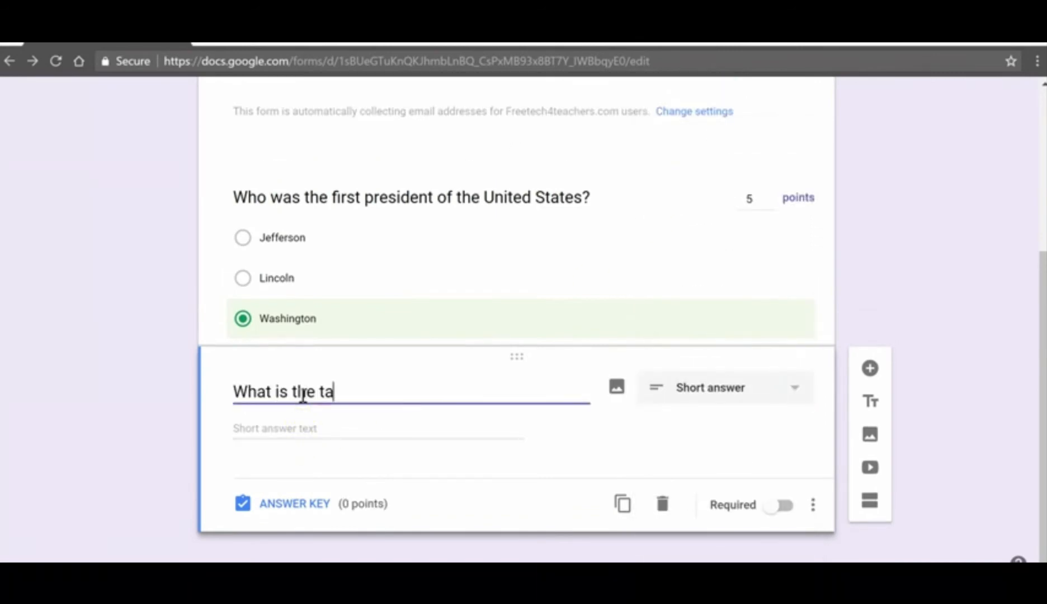
type("llest mountain")
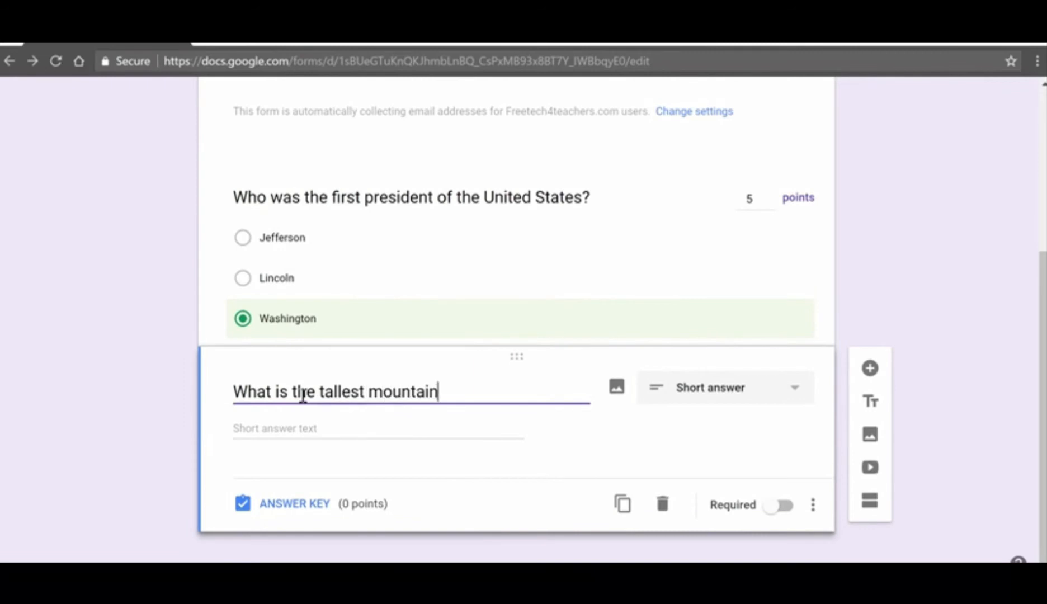
type(" in the worl")
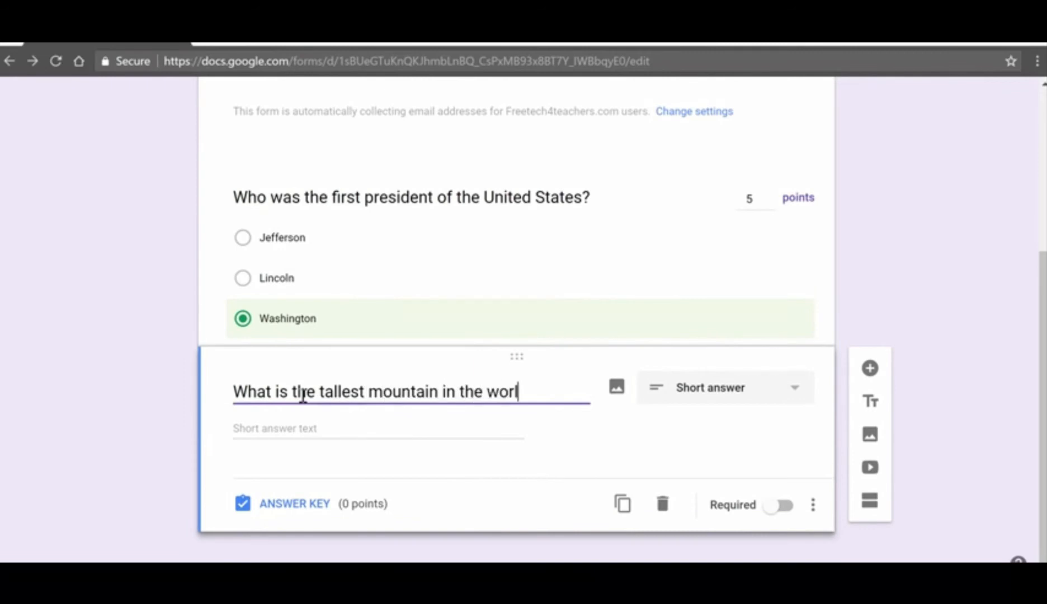
type("d")
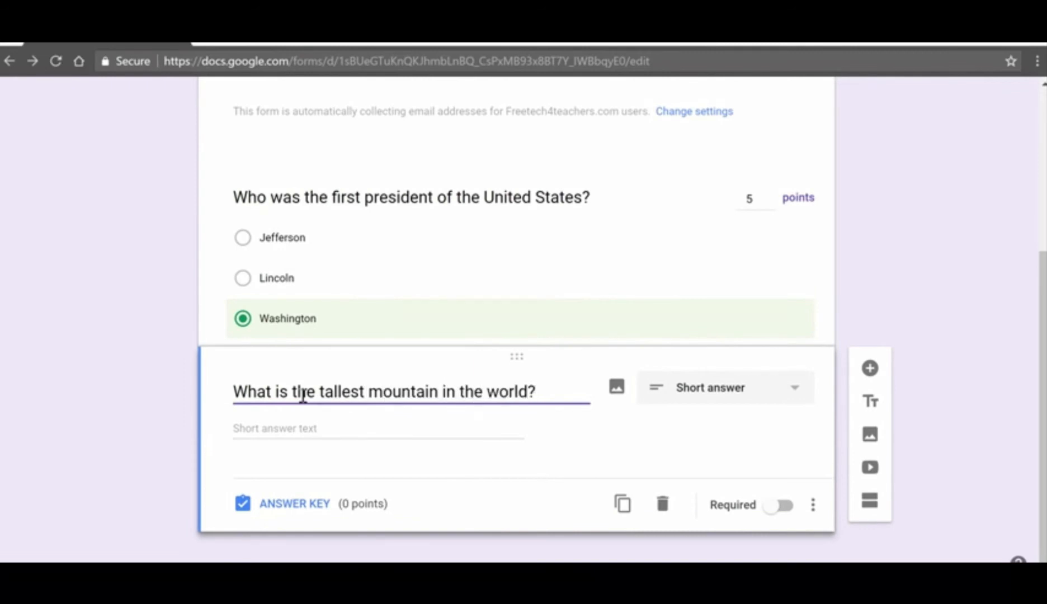
- In the tallest mountain question's answer key, add Everest and Mount Everest as correct answers
left_click(286, 503)
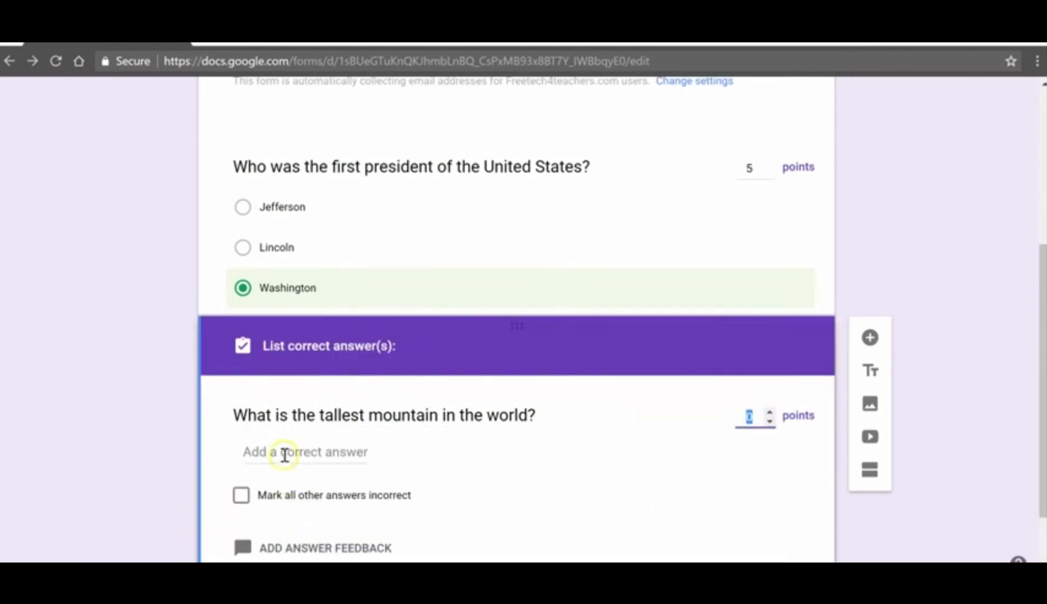
scroll(296, 455, "down", 2)
left_click(307, 368)
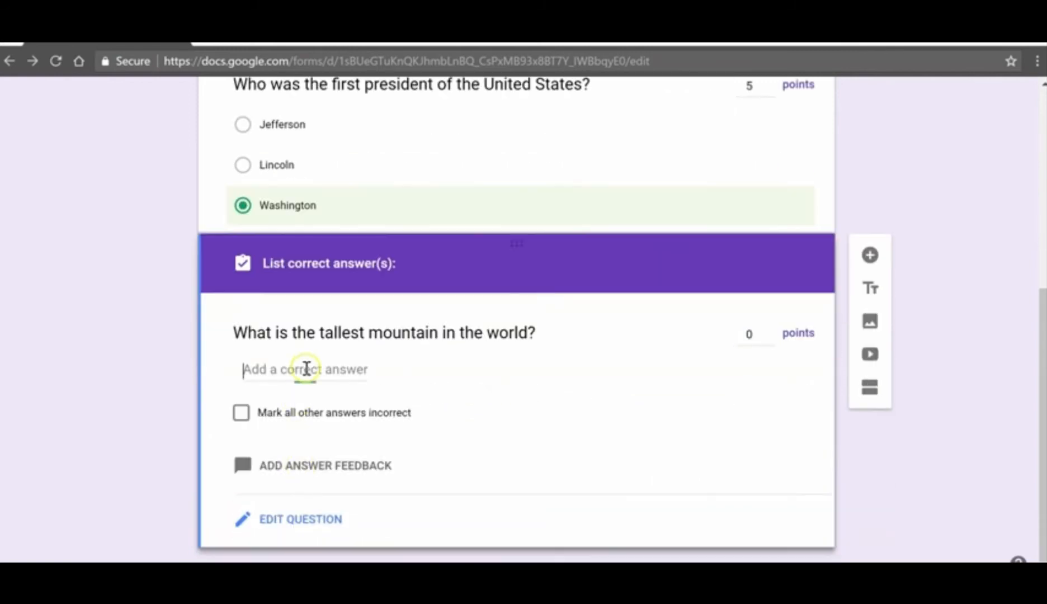
type("Everest")
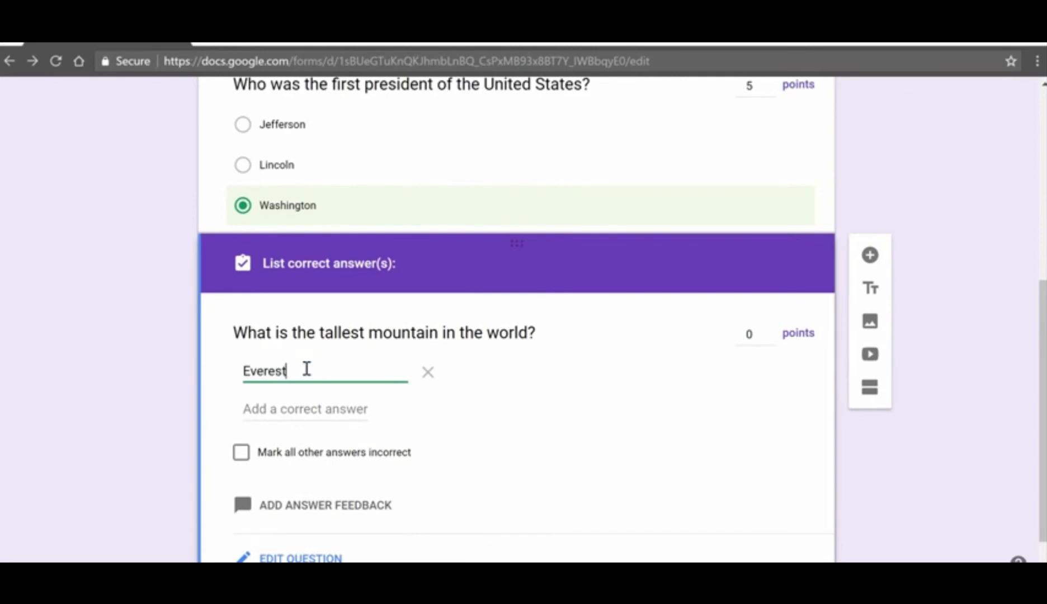
left_click(288, 410)
type("M")
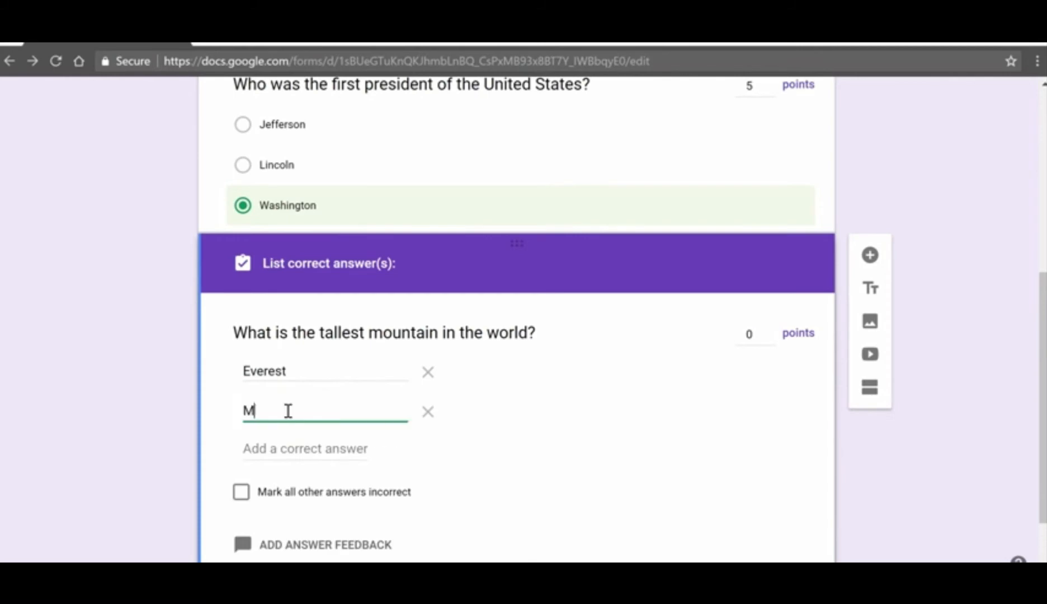
type("ount Everest")
- Add Mt. Everest as a third correct answer in the mountain question's answer key
left_click(309, 448)
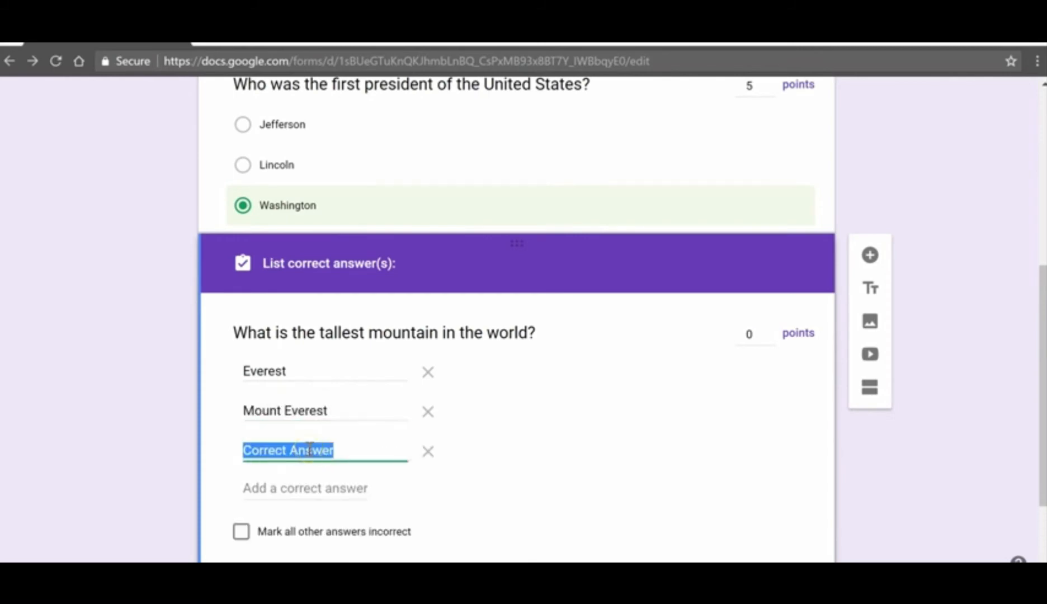
type("Mt/ Ev")
key("BackSpace")
key("BackSpace")
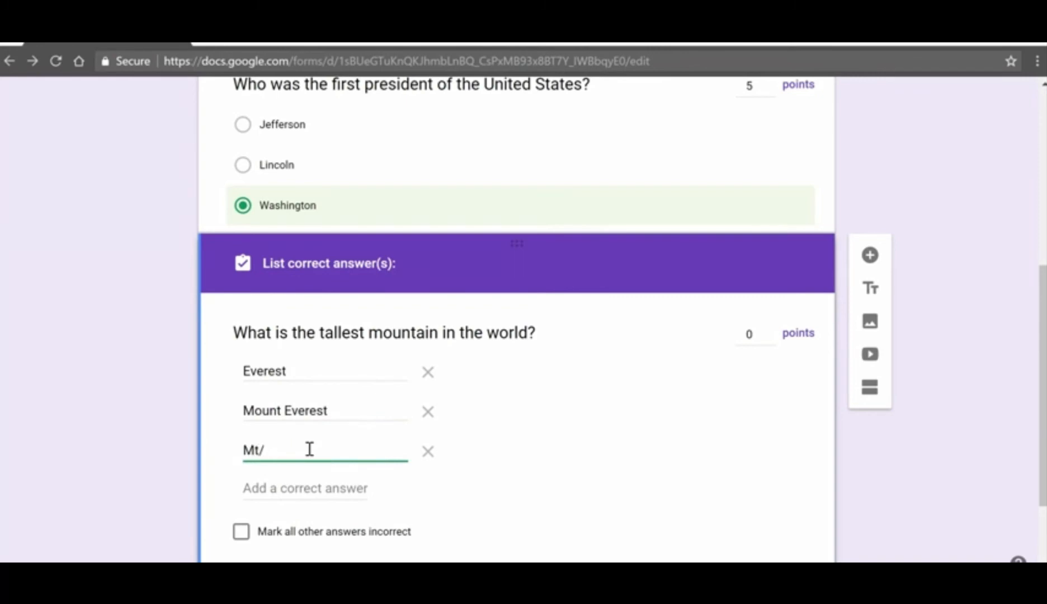
type("Everest")
- Mark all other answers to the mountain question incorrect and make the question worth 5 points
scroll(509, 433, "down", 2)
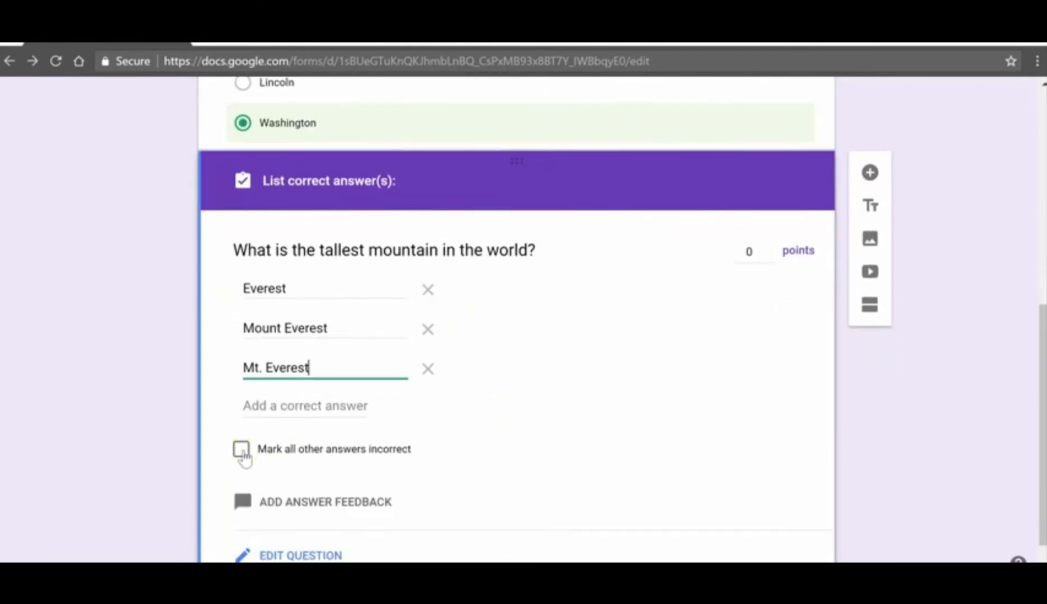
left_click(241, 450)
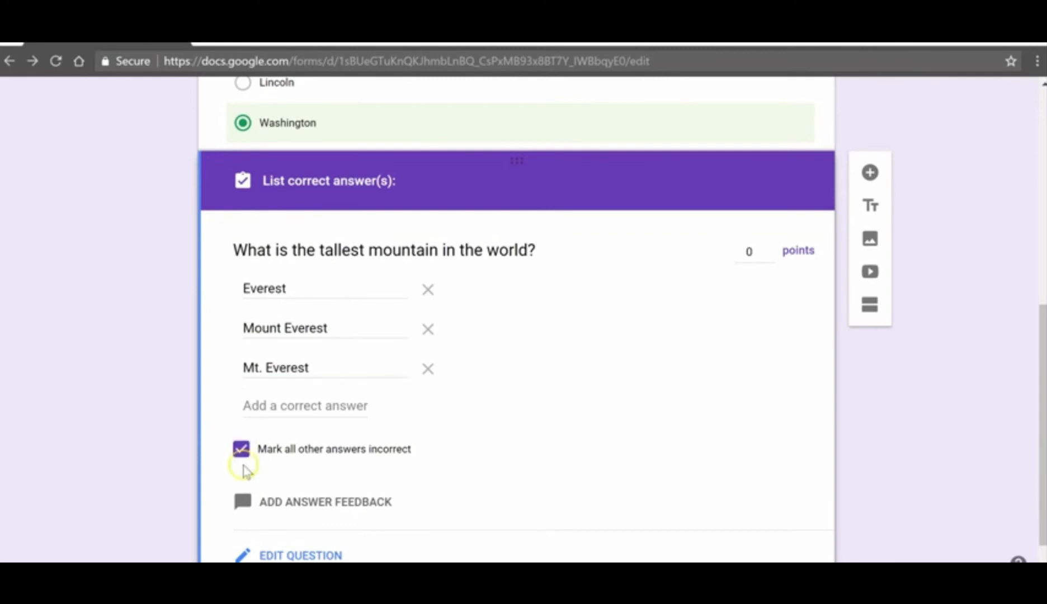
left_click(771, 249)
left_click(771, 249)
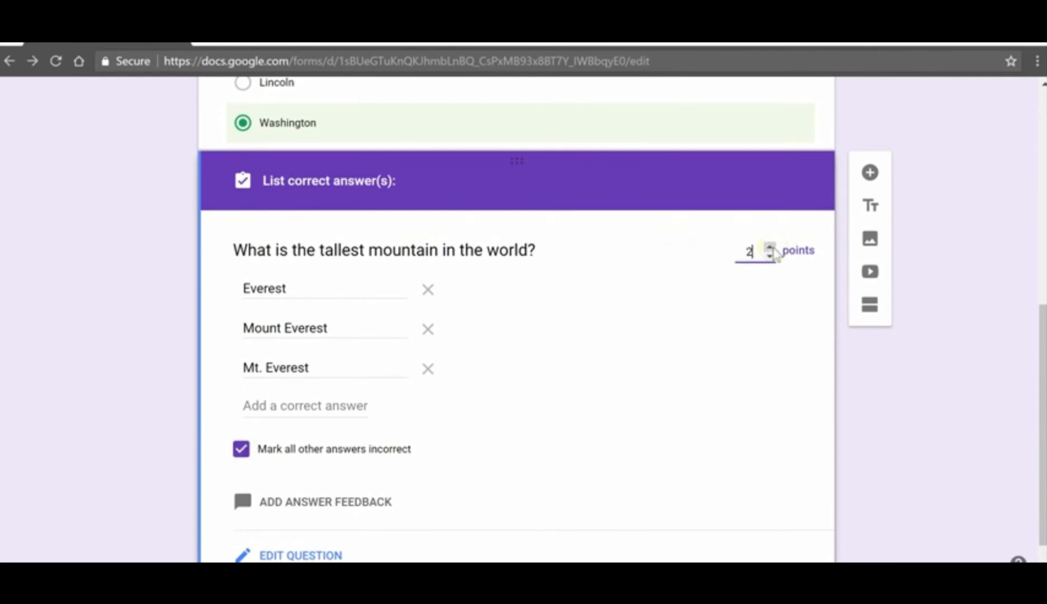
left_click(770, 248)
left_click(770, 256)
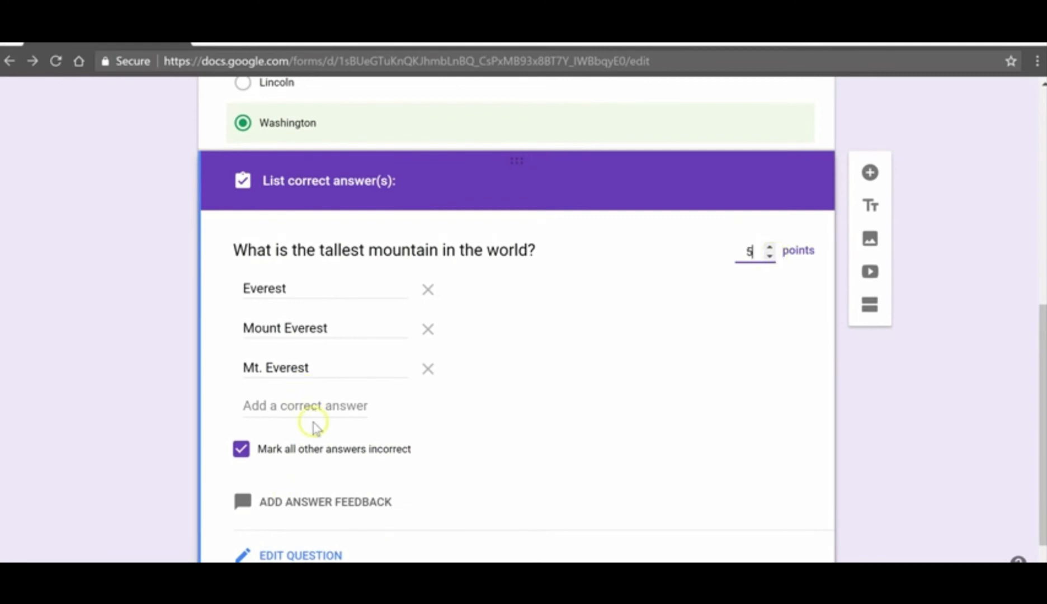
- Look at the options for sending the form, then close them without sending
scroll(315, 425, "down", 1)
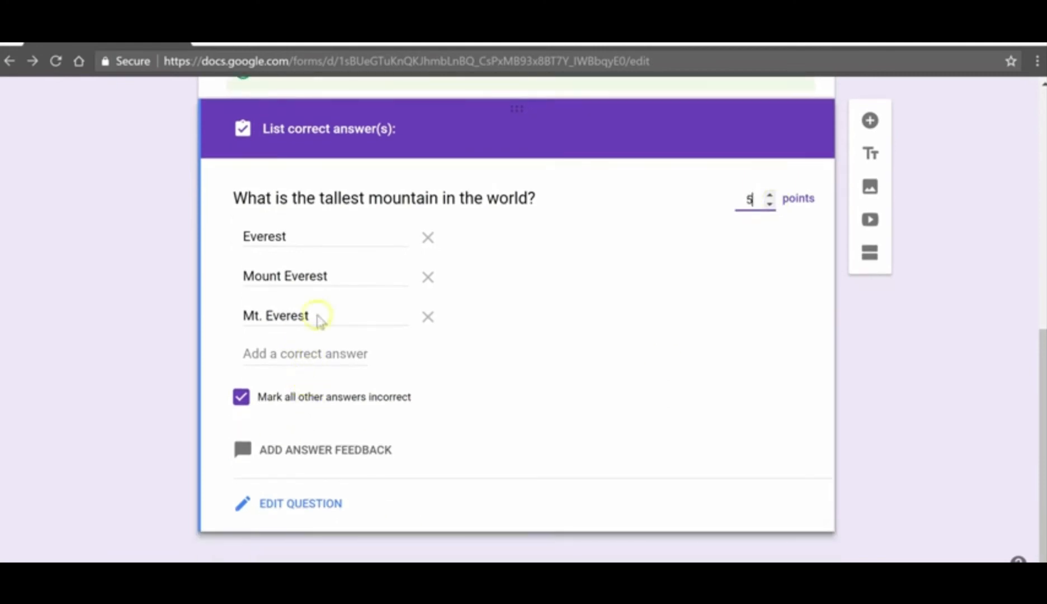
scroll(523, 445, "up", 2)
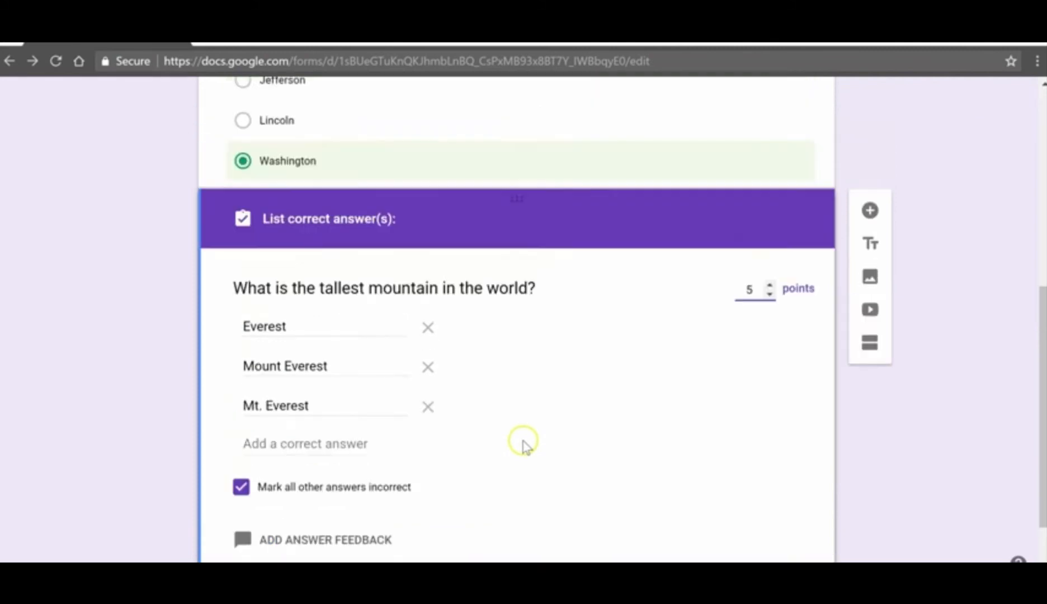
scroll(526, 446, "up", 1)
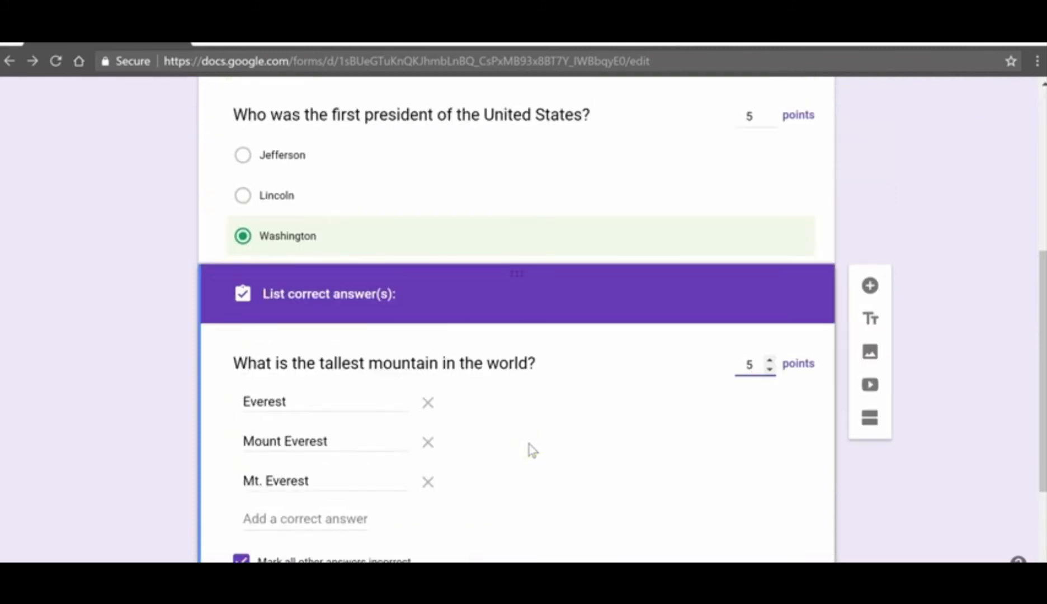
scroll(530, 448, "up", 5)
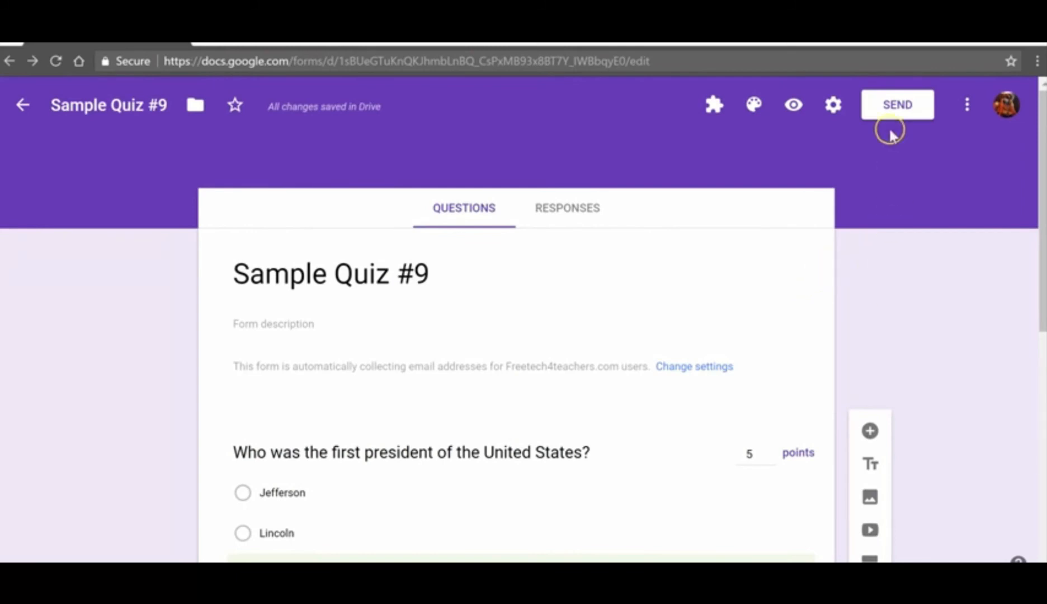
left_click(899, 105)
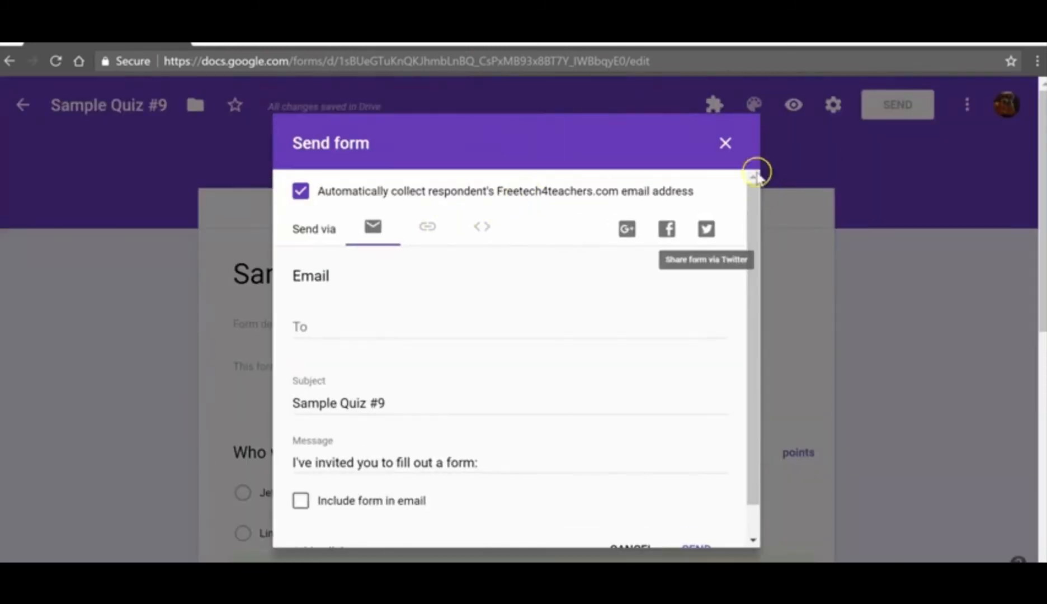
left_click(727, 144)
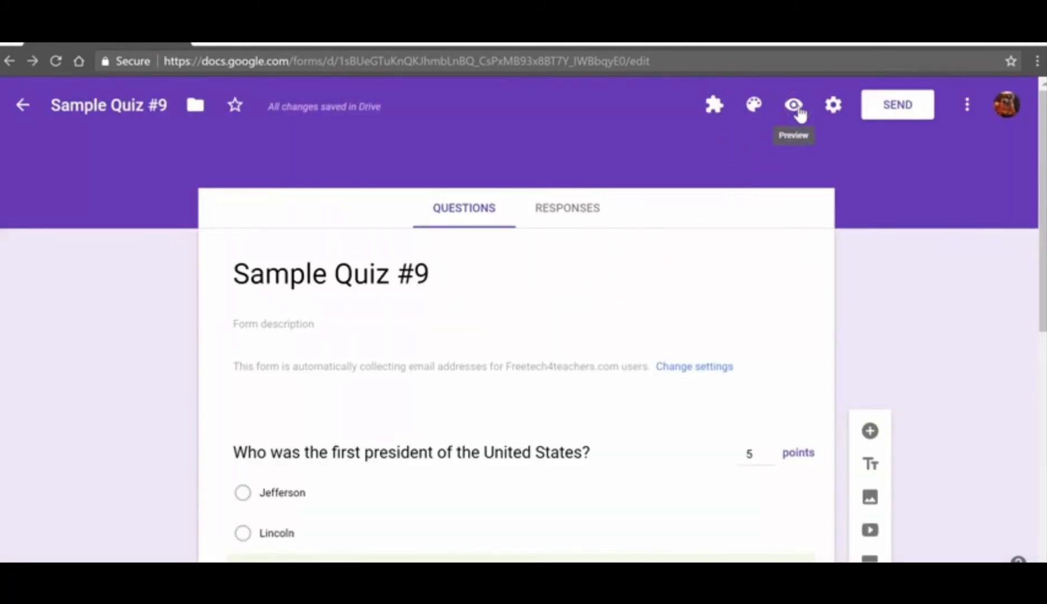
- Preview the quiz and look over both questions as a respondent sees them
left_click(794, 105)
scroll(457, 249, "down", 5)
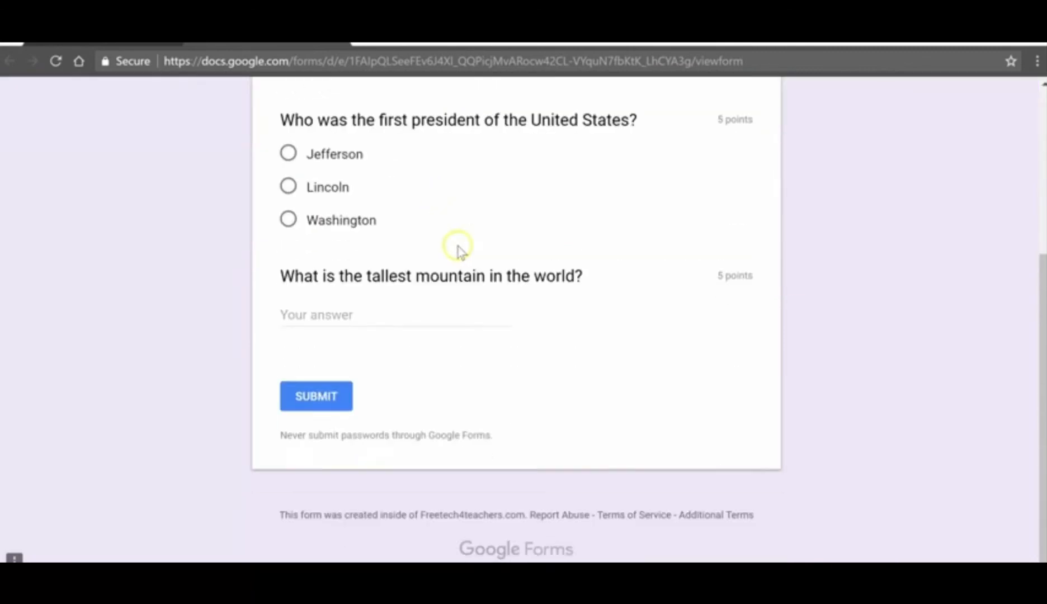
scroll(615, 184, "up", 2)
scroll(319, 167, "down", 2)
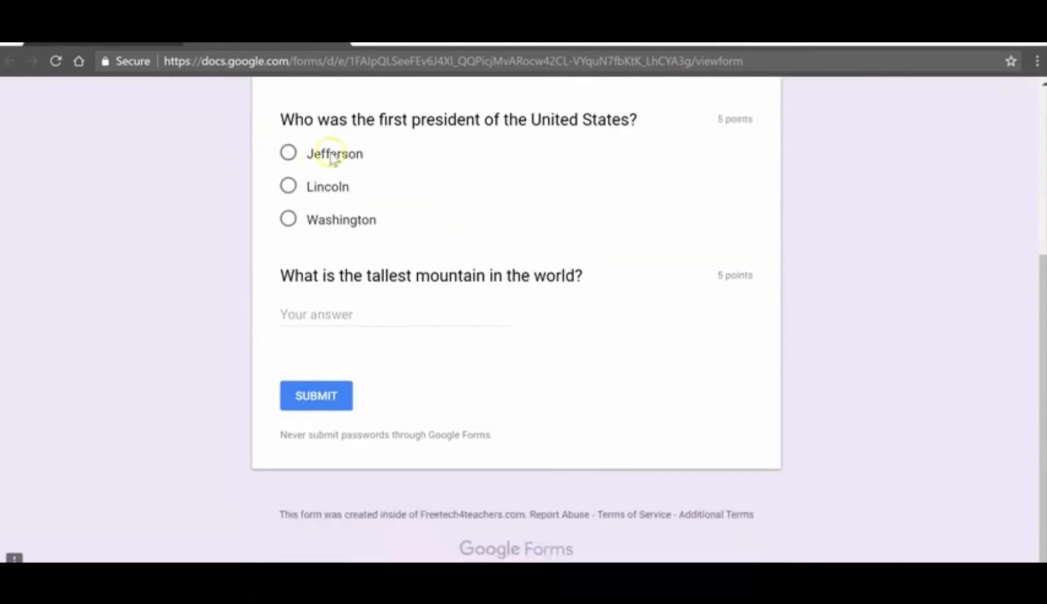
scroll(342, 160, "up", 2)
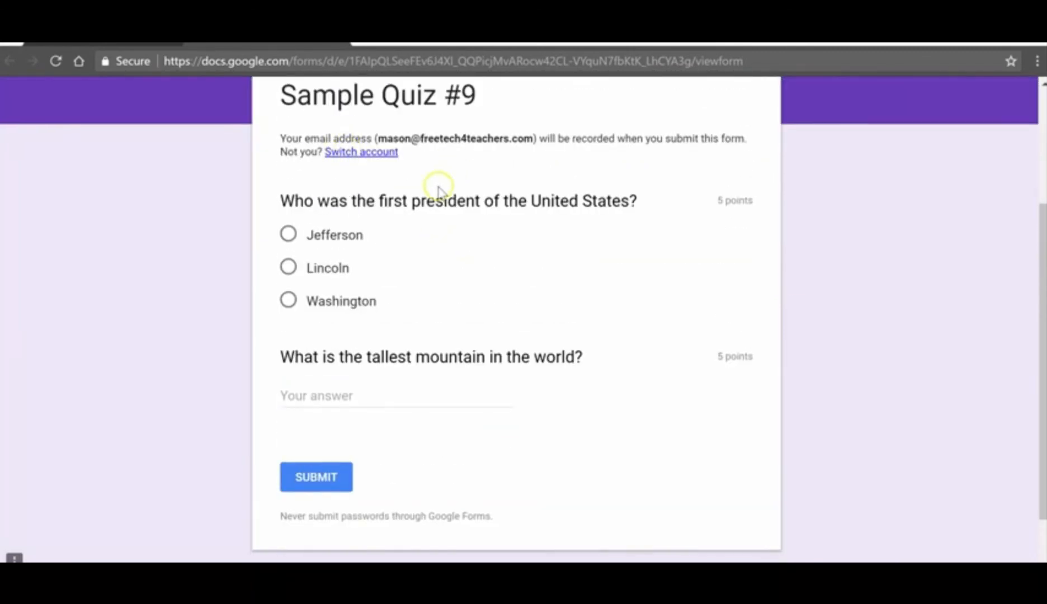
scroll(358, 178, "down", 2)
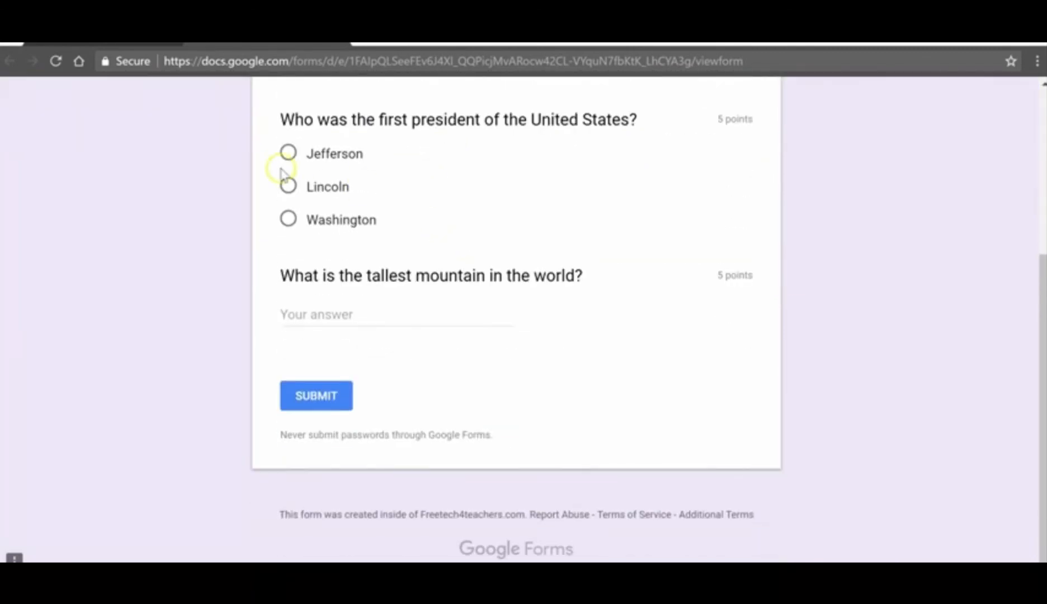
- Answer the previewed quiz with Washington and Everest and submit the response
left_click(288, 220)
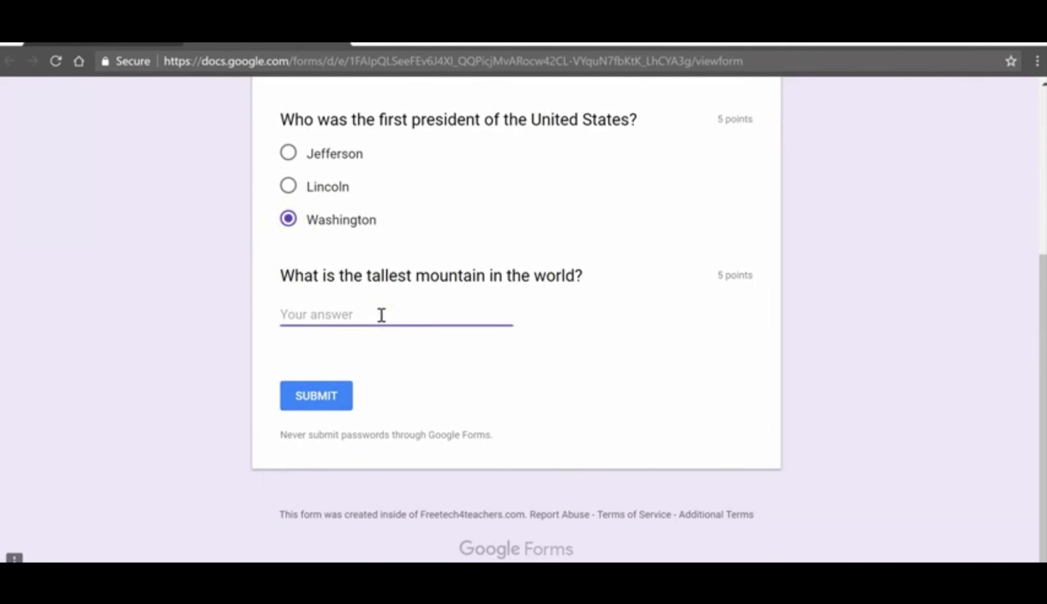
type("Everest")
left_click(327, 399)
- View the score of the submitted response, then close the score and response pages to return to the form editor
left_click(339, 366)
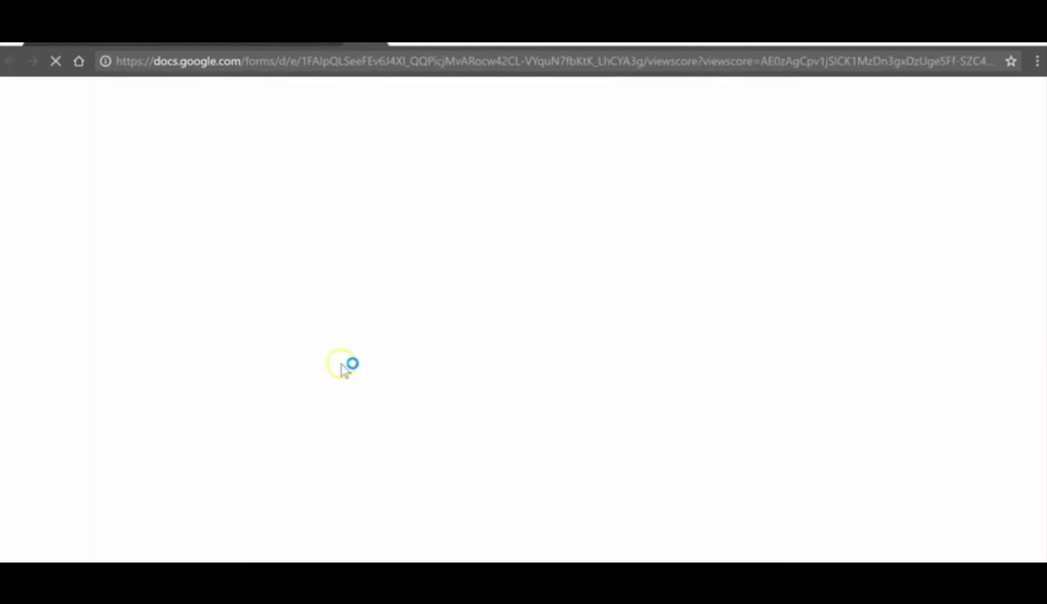
scroll(392, 364, "down", 1)
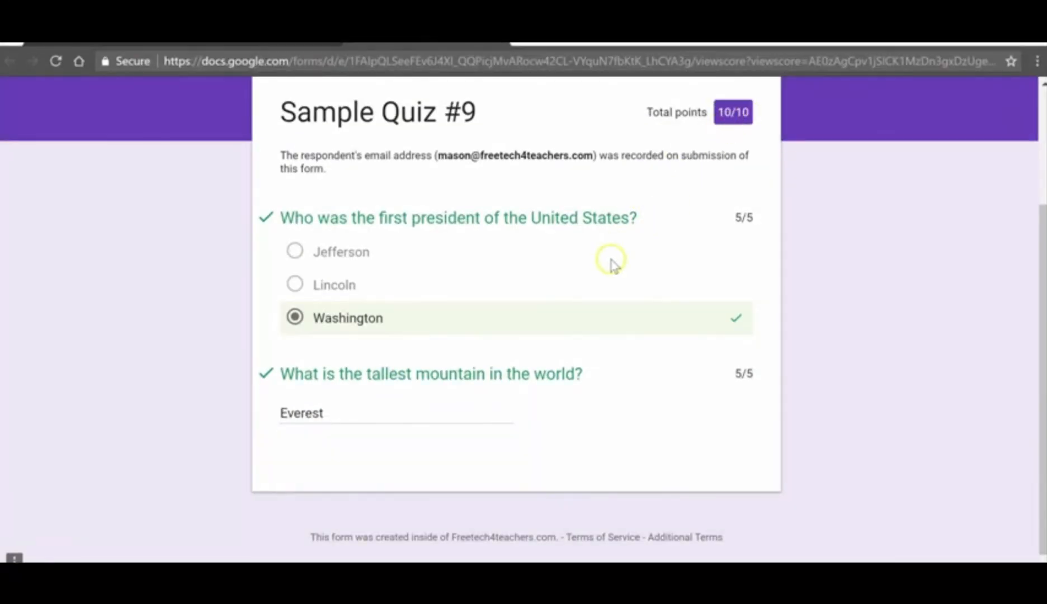
scroll(612, 262, "down", 1)
key("ctrl+w")
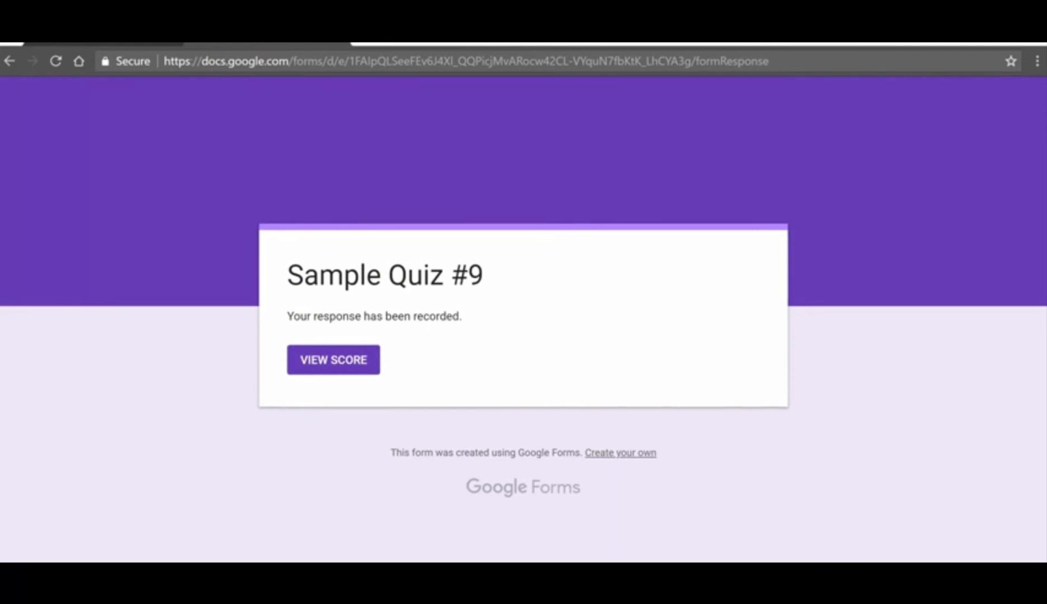
key("ctrl+w")
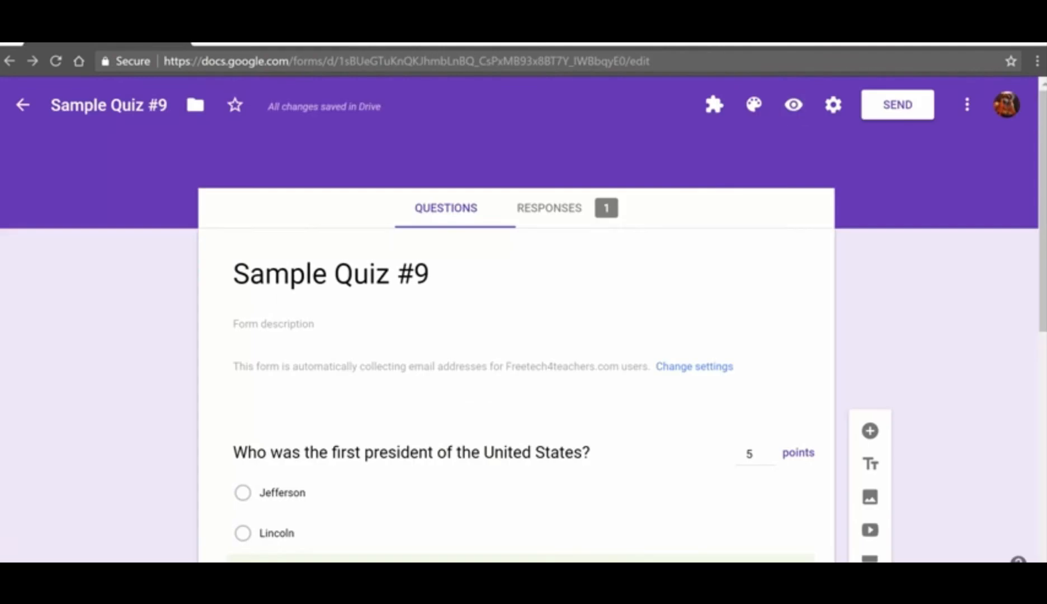
- Review the grade release and respondent visibility options in the quiz settings, then leave without saving
left_click(842, 106)
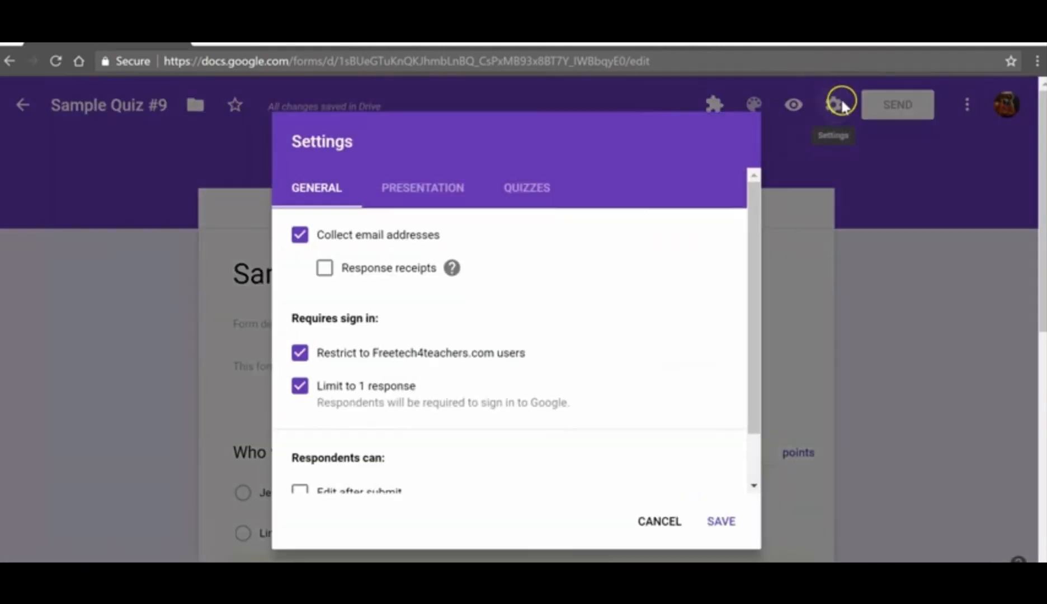
left_click(538, 195)
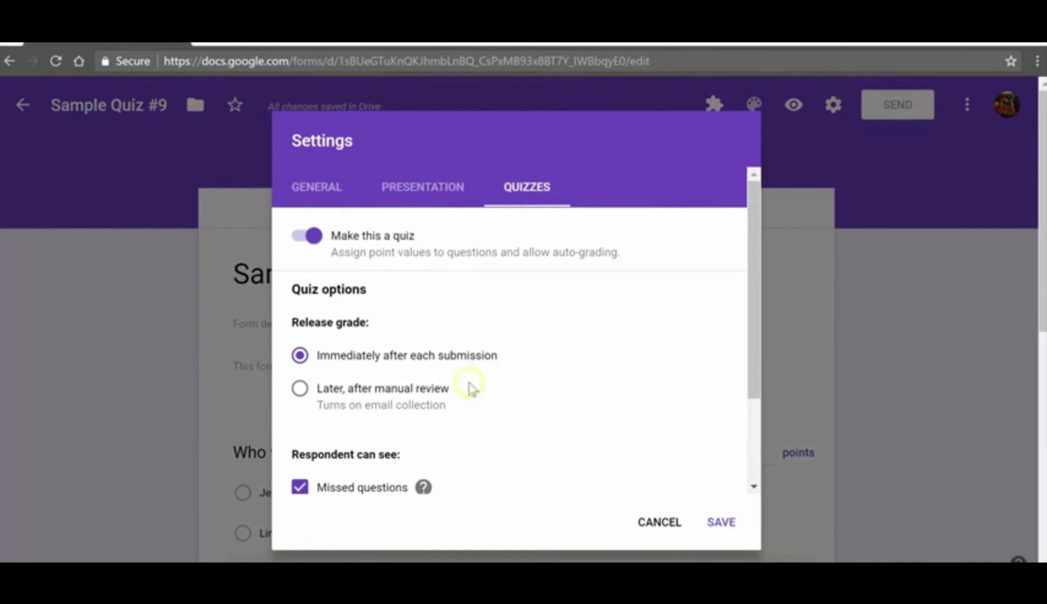
scroll(448, 380, "down", 3)
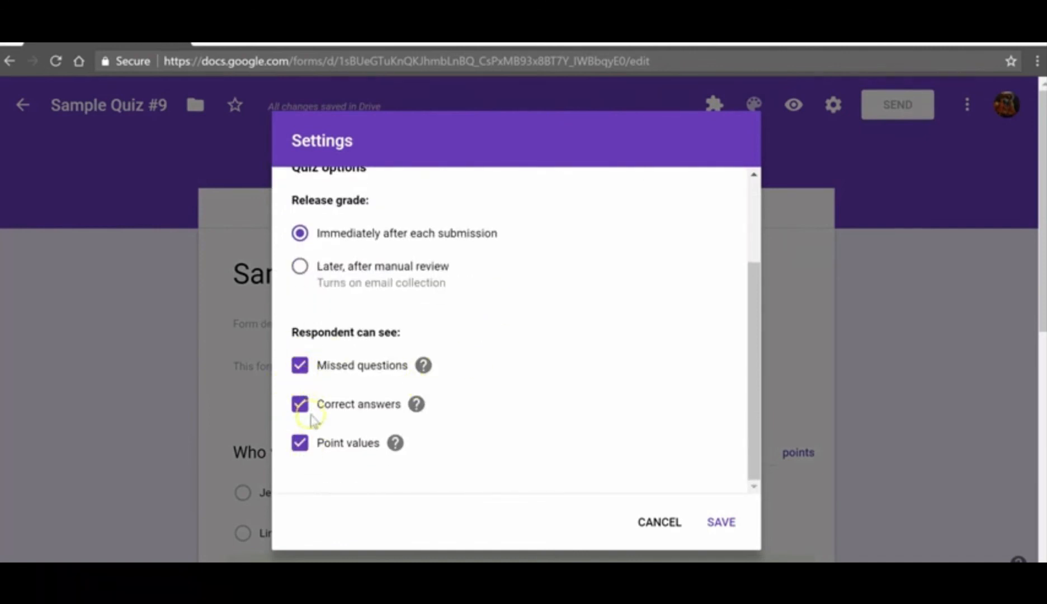
left_click(674, 527)
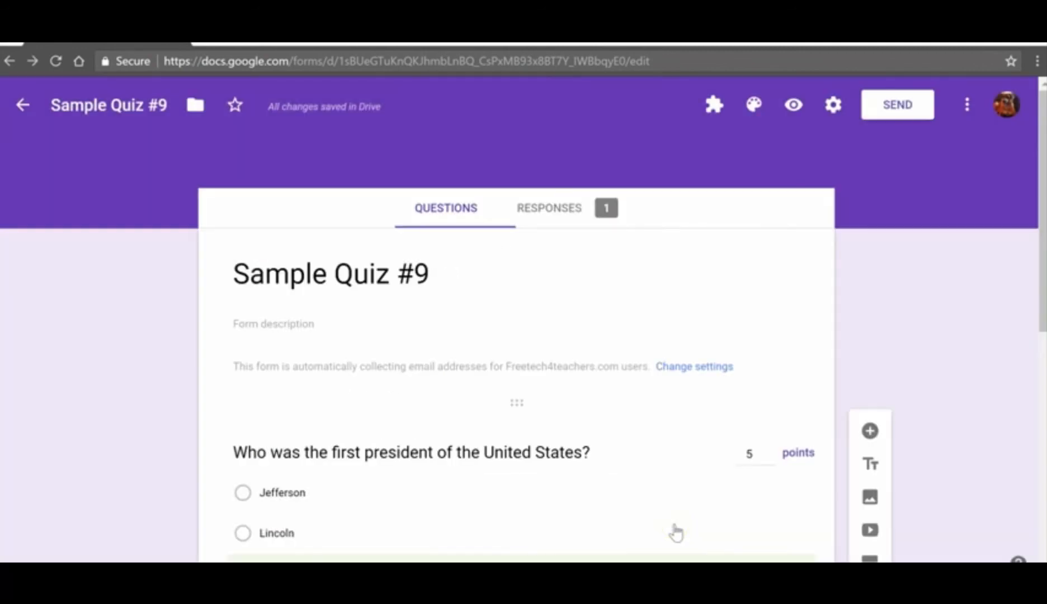
mouse_move(49, 582)
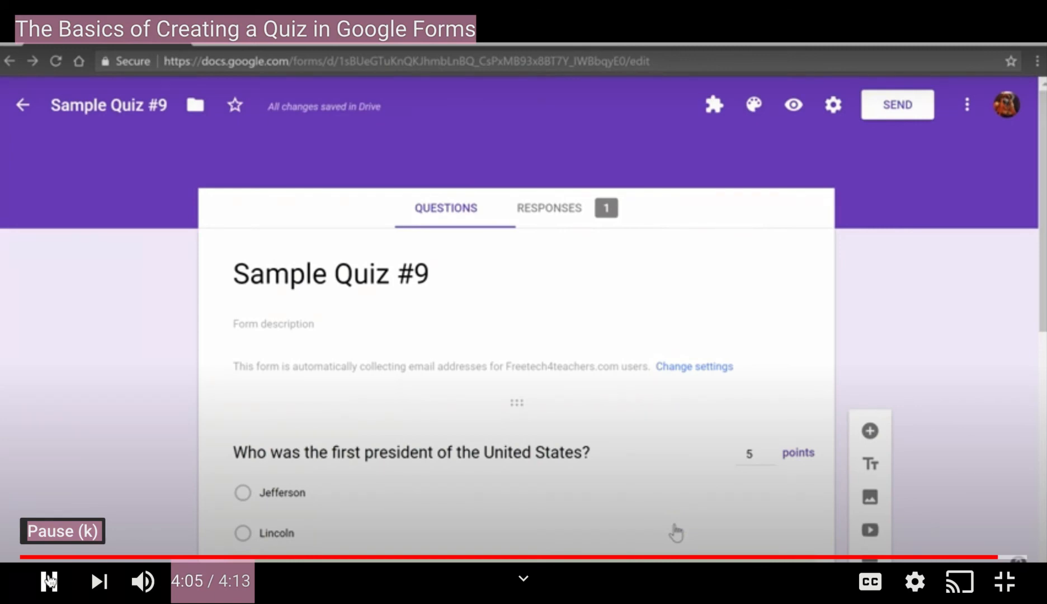
left_click(49, 582)
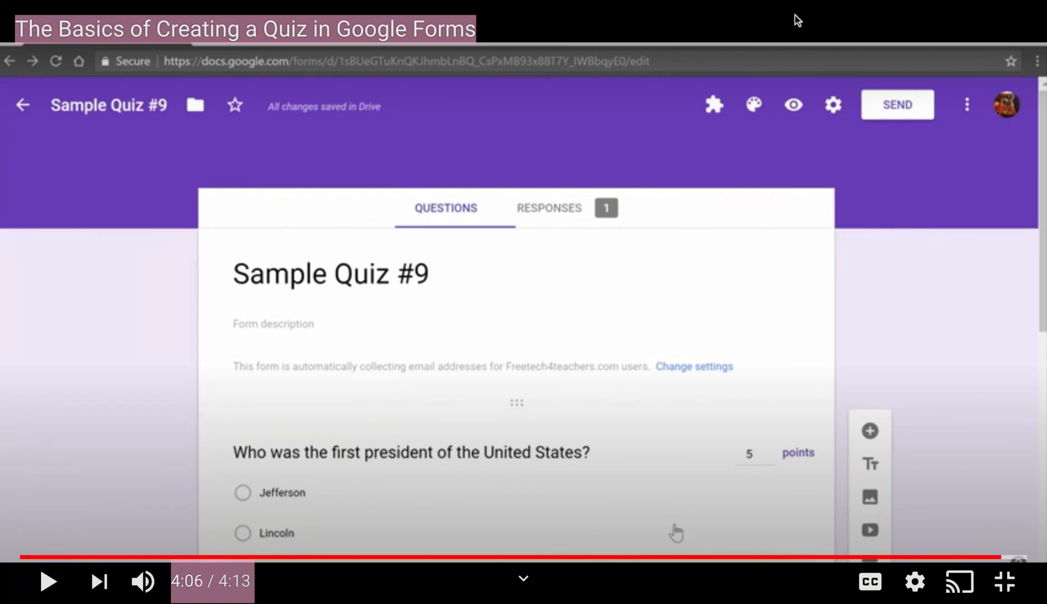